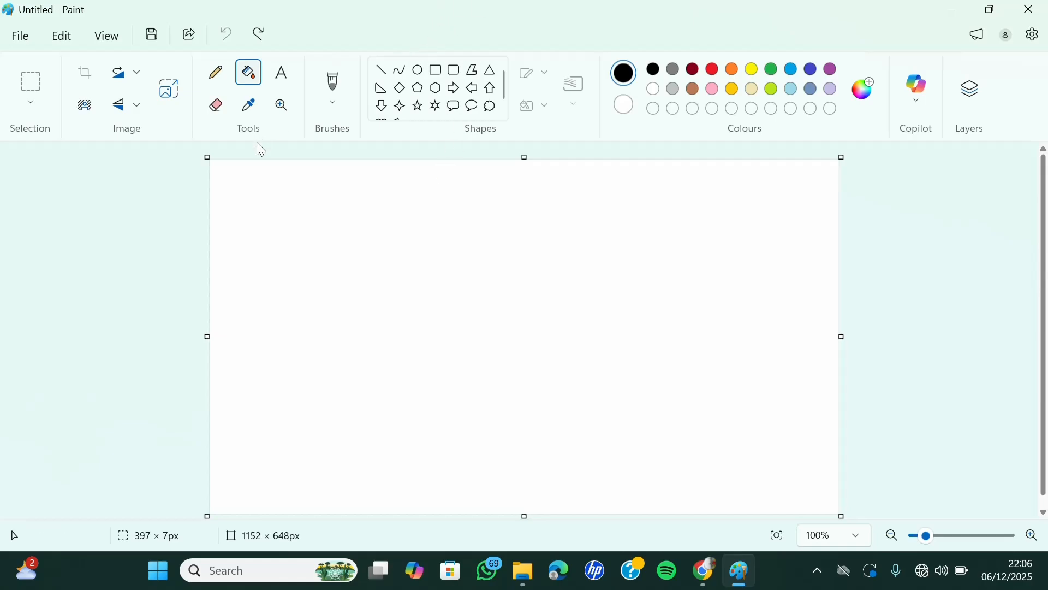
Step: Draw a wavy black waterline across the lower canvas with the Pencil and fill the area beneath it with turquoise blue
left_click(222, 84)
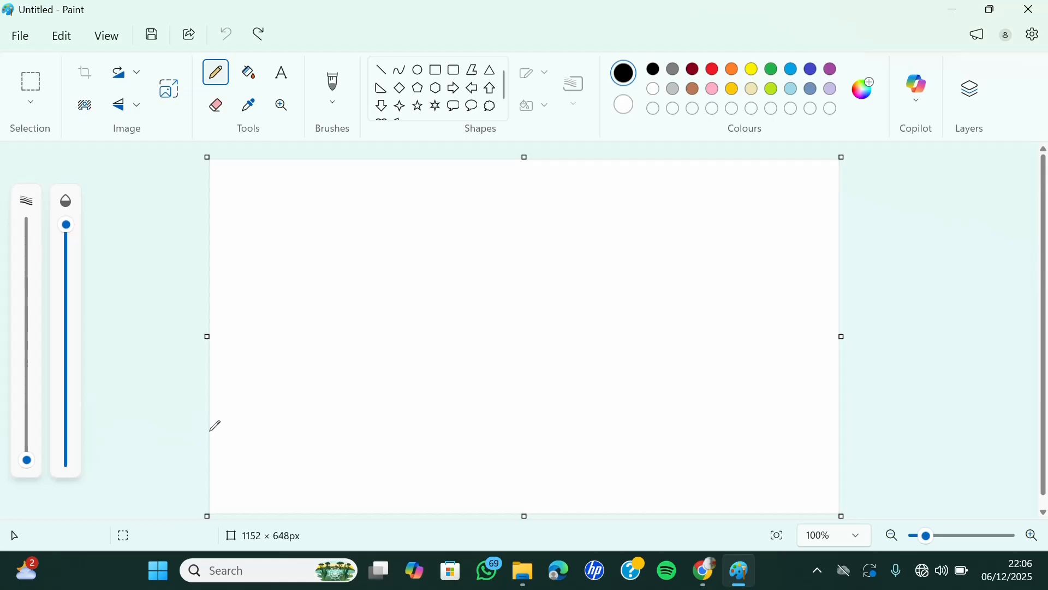
mouse_move(211, 430)
left_mouse_down()
mouse_move(259, 403)
mouse_move(384, 425)
mouse_move(473, 398)
mouse_move(479, 411)
mouse_move(511, 400)
mouse_move(535, 404)
mouse_move(537, 416)
mouse_move(591, 409)
mouse_move(634, 386)
mouse_move(646, 408)
mouse_move(691, 390)
mouse_move(710, 392)
mouse_move(720, 410)
mouse_move(765, 380)
mouse_move(775, 408)
mouse_move(814, 389)
mouse_move(818, 414)
mouse_move(853, 393)
left_mouse_up()
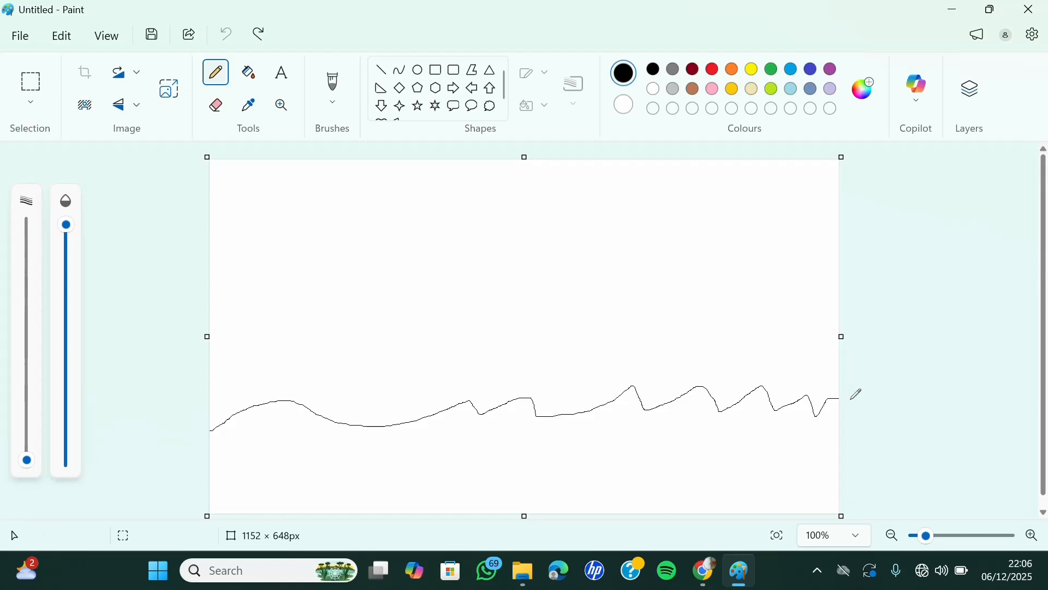
left_click(247, 77)
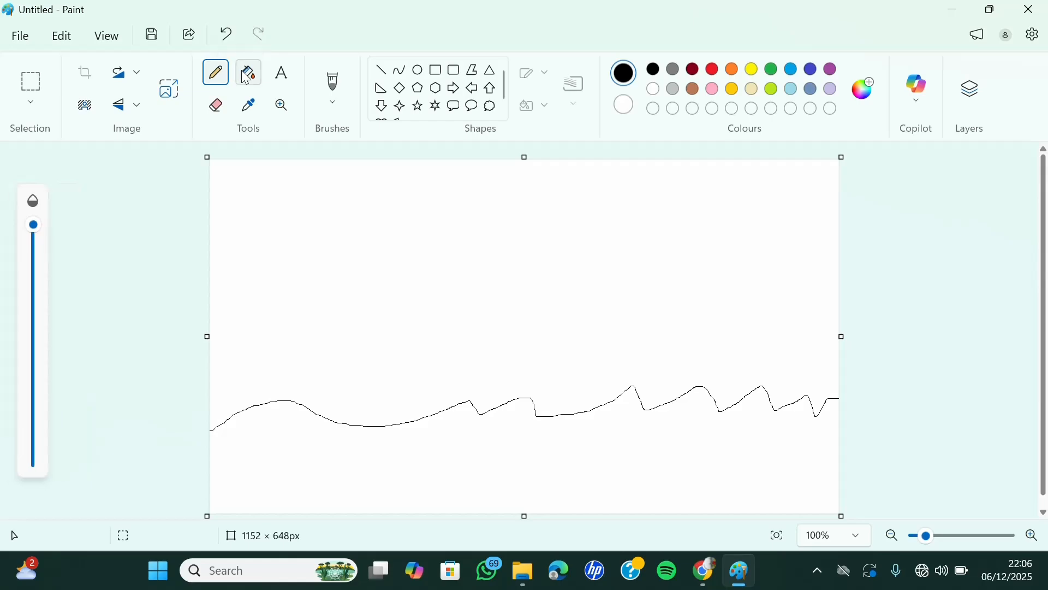
left_click(793, 72)
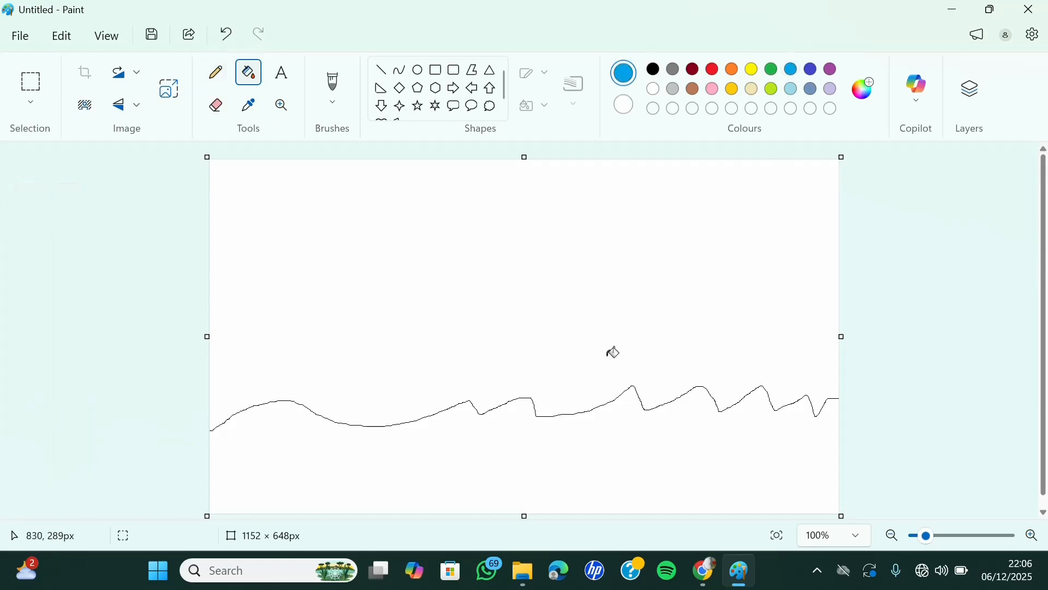
left_click(492, 469)
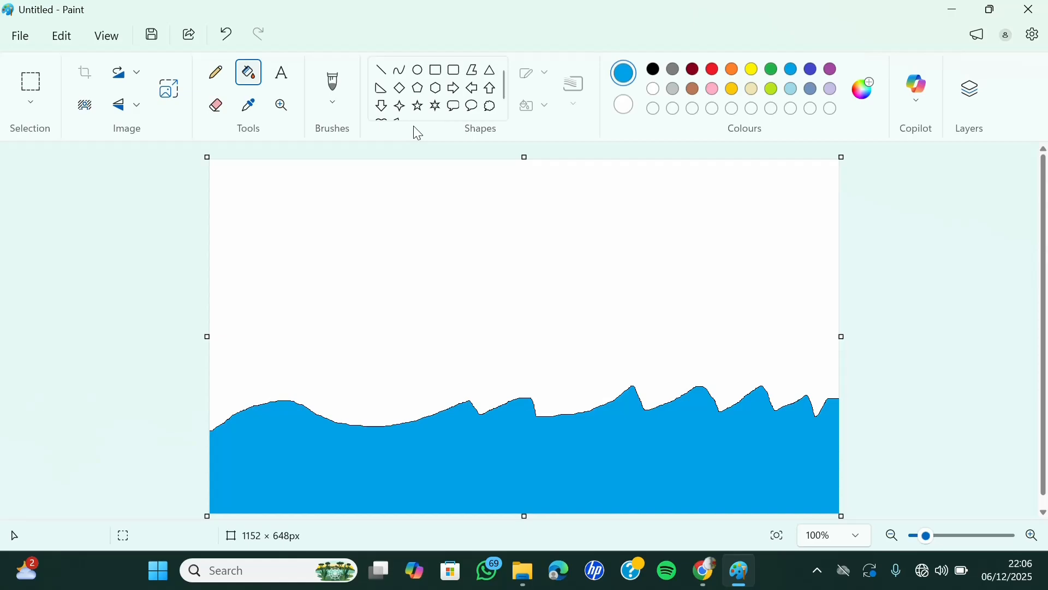
Step: Outline a boat hull above the waves with three black lines: a deck about 547 px wide and two sides slanting down to the water
left_click(654, 76)
left_click(382, 71)
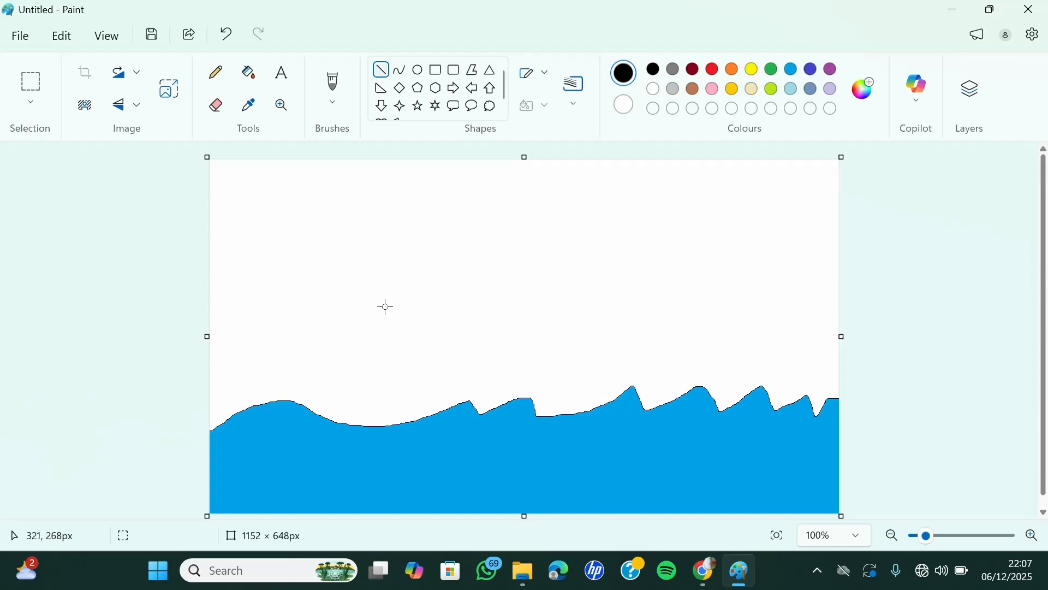
left_click_drag(385, 306, 440, 414)
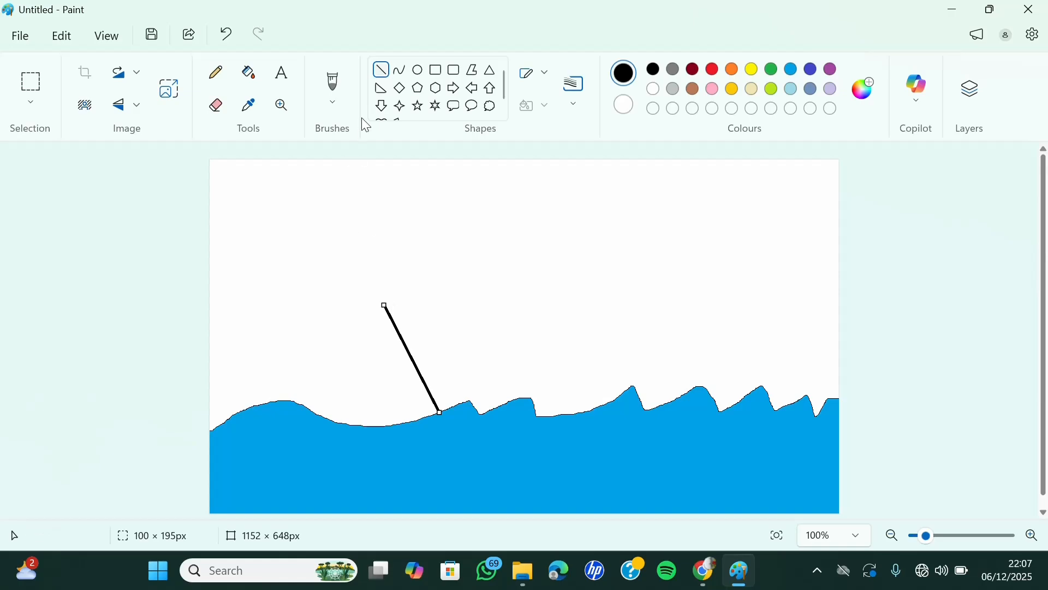
left_click(381, 71)
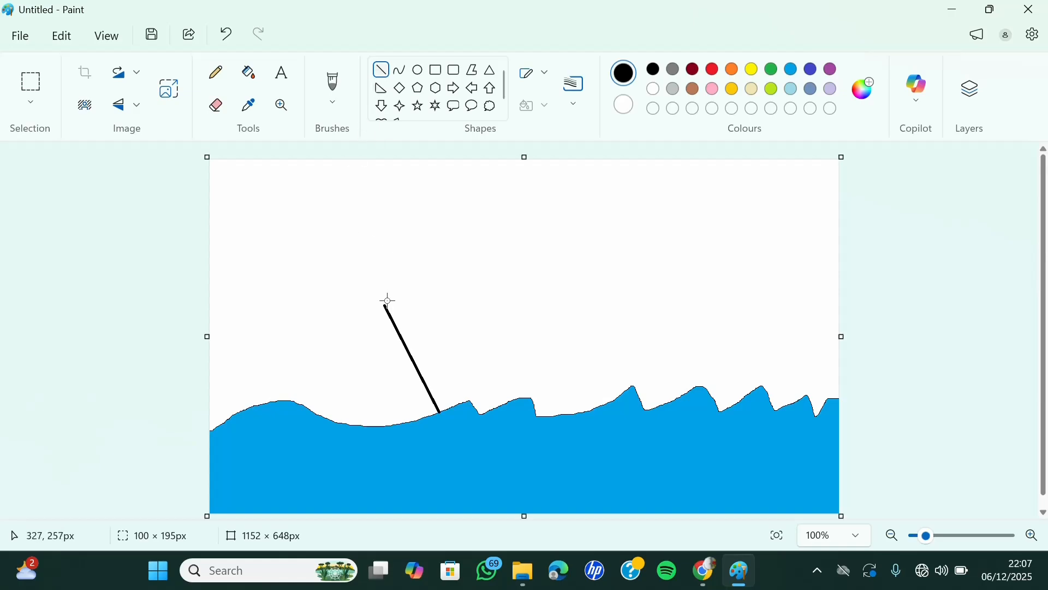
mouse_move(384, 306)
left_mouse_down()
mouse_move(558, 315)
mouse_move(648, 298)
mouse_move(685, 306)
left_mouse_up()
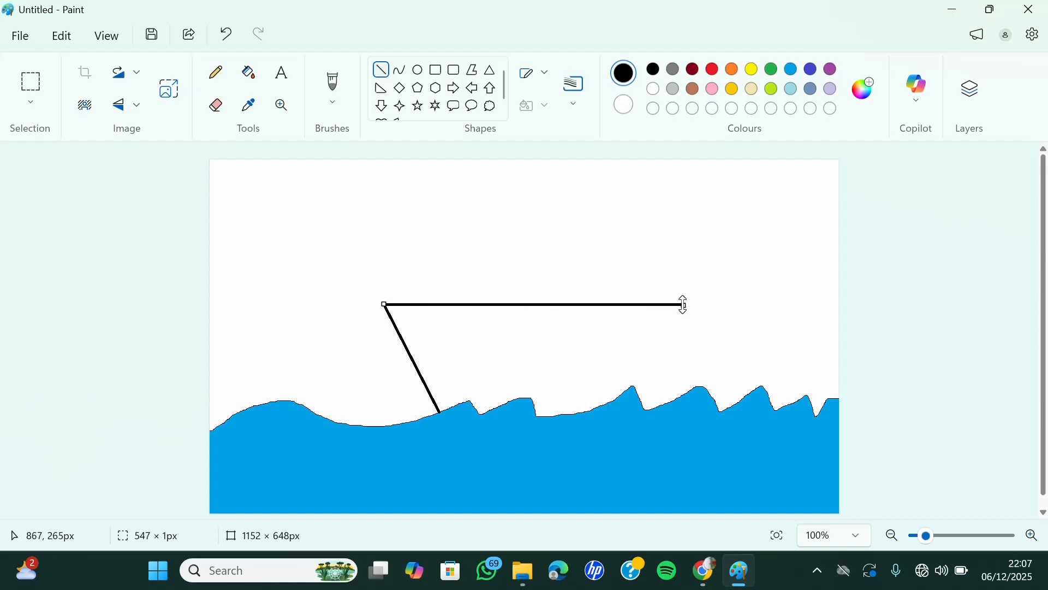
left_click(376, 73)
left_click_drag(683, 305, 669, 404)
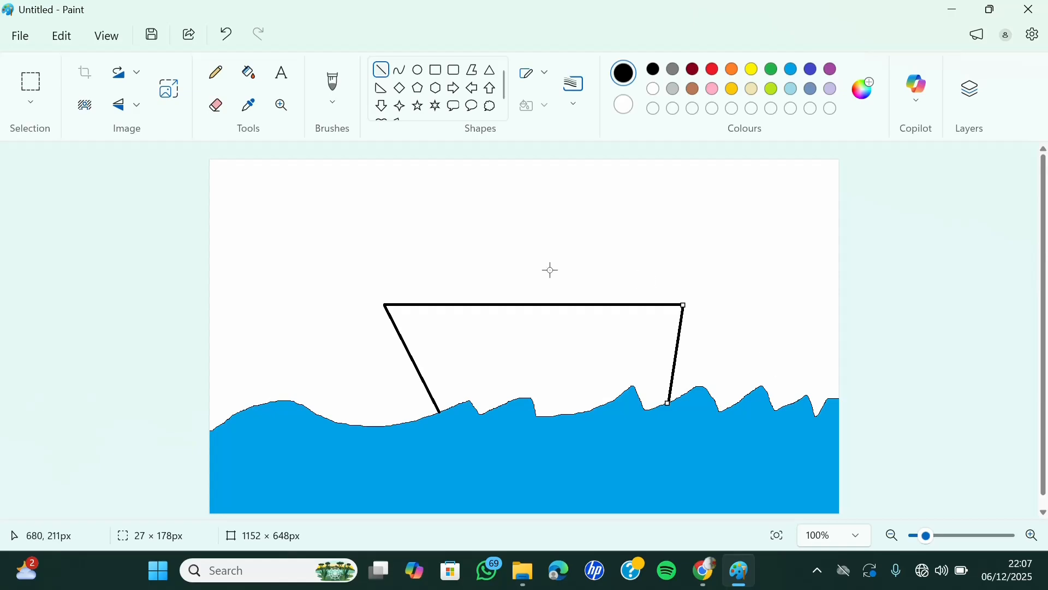
Step: Fill the boat hull with orange
left_click(252, 76)
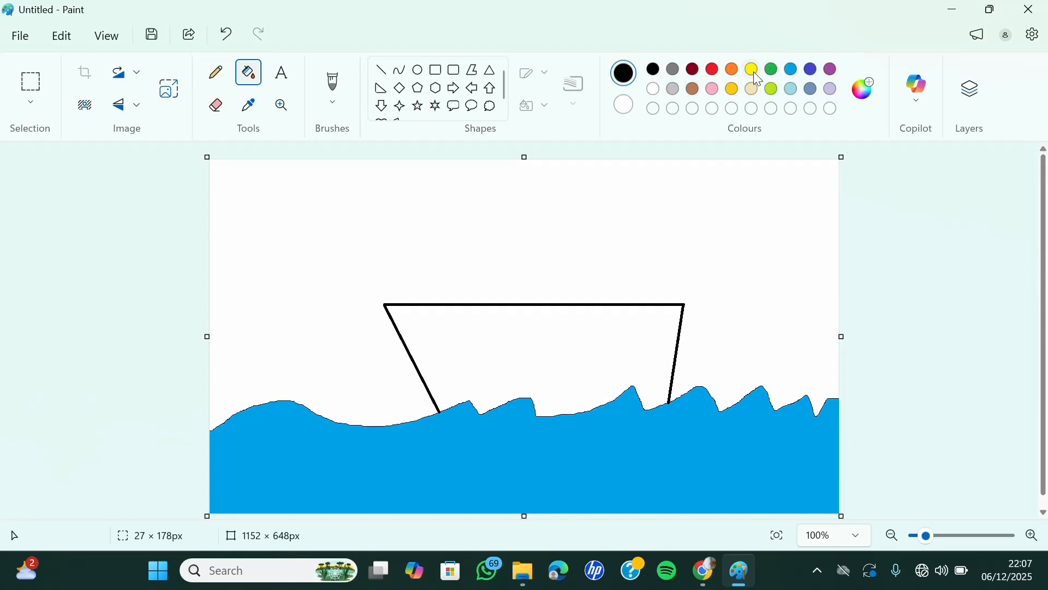
left_click(732, 70)
left_click(551, 343)
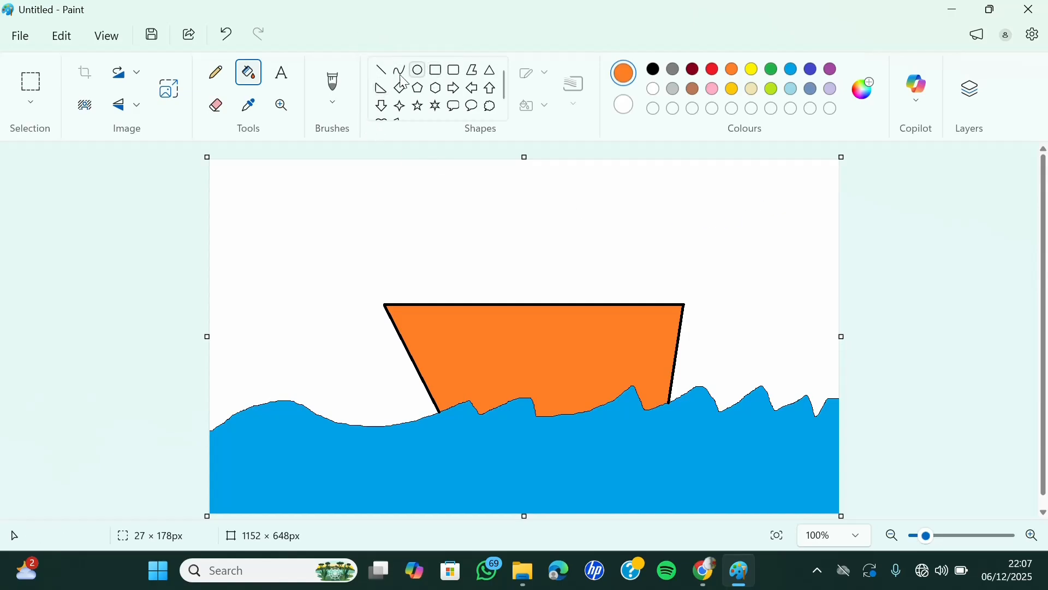
Step: Outline a cabin about 166 px wide and 63 px tall in black lines on the left end of the deck
left_click(382, 73)
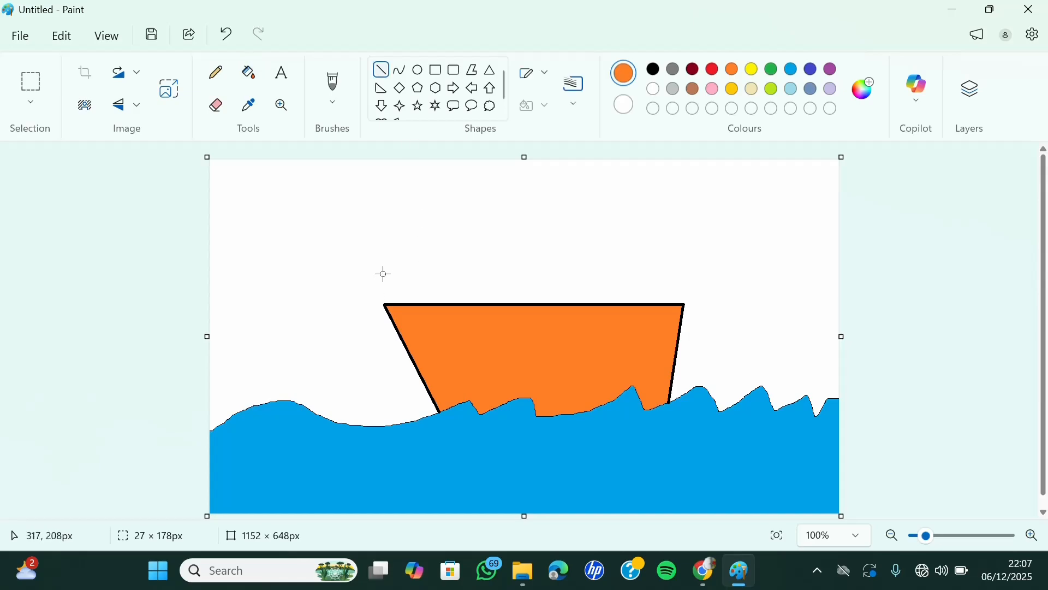
left_click_drag(384, 270, 384, 304)
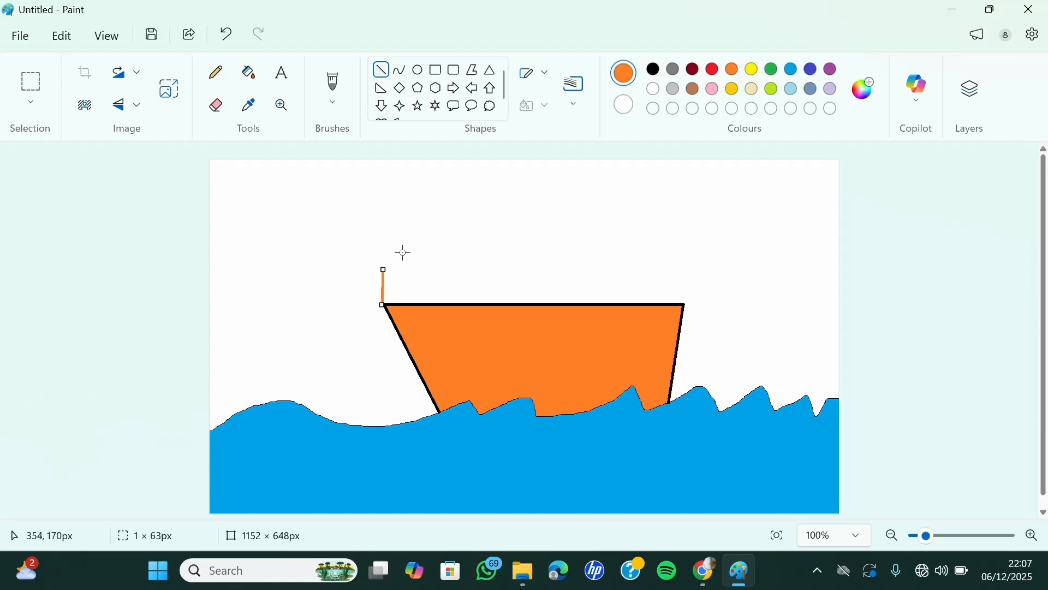
left_click(653, 70)
key("ctrl+z")
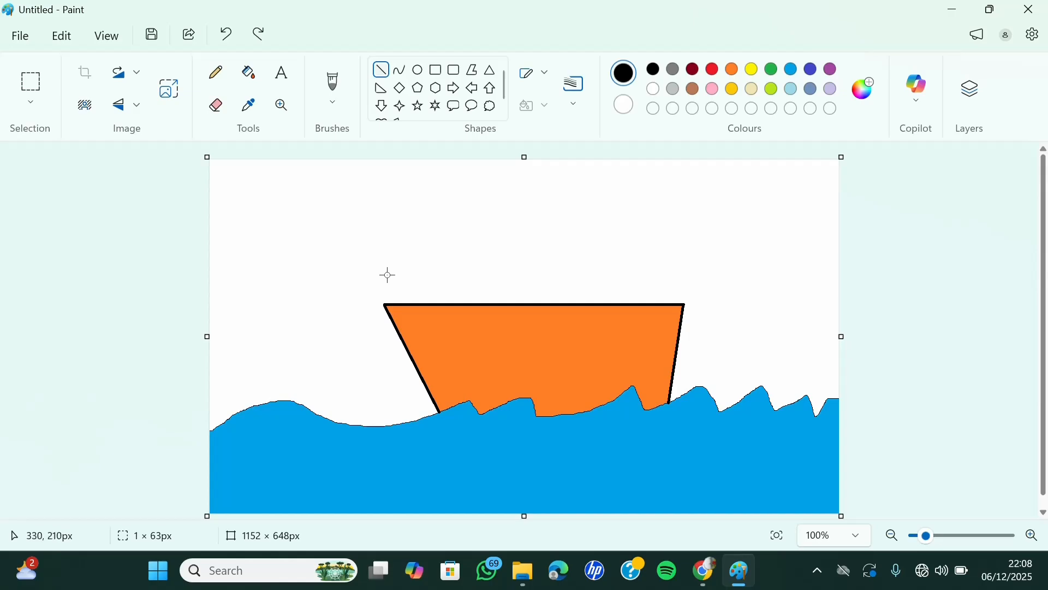
left_click_drag(388, 270, 387, 304)
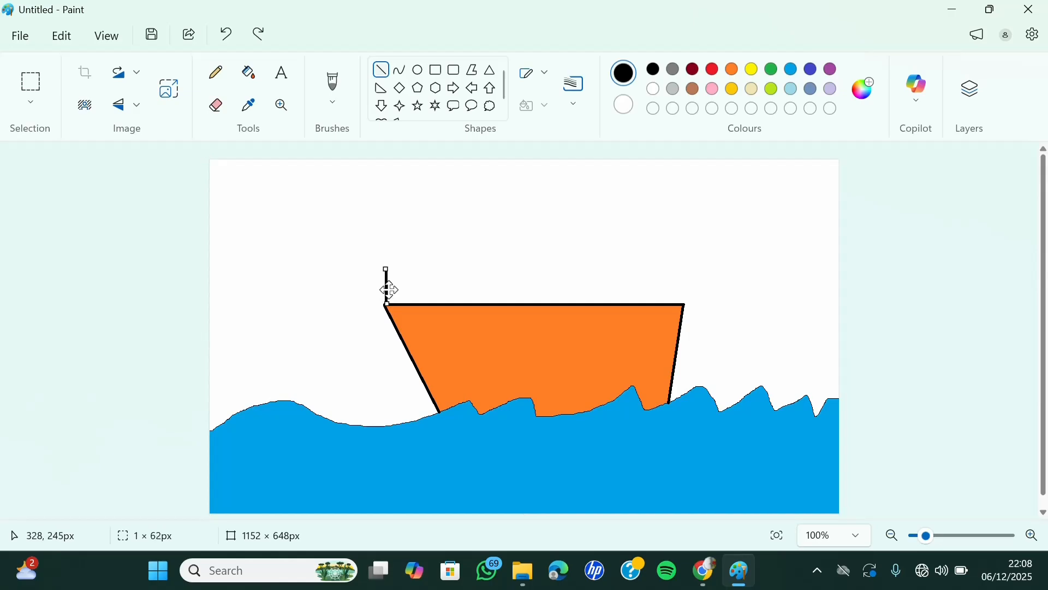
left_click(384, 73)
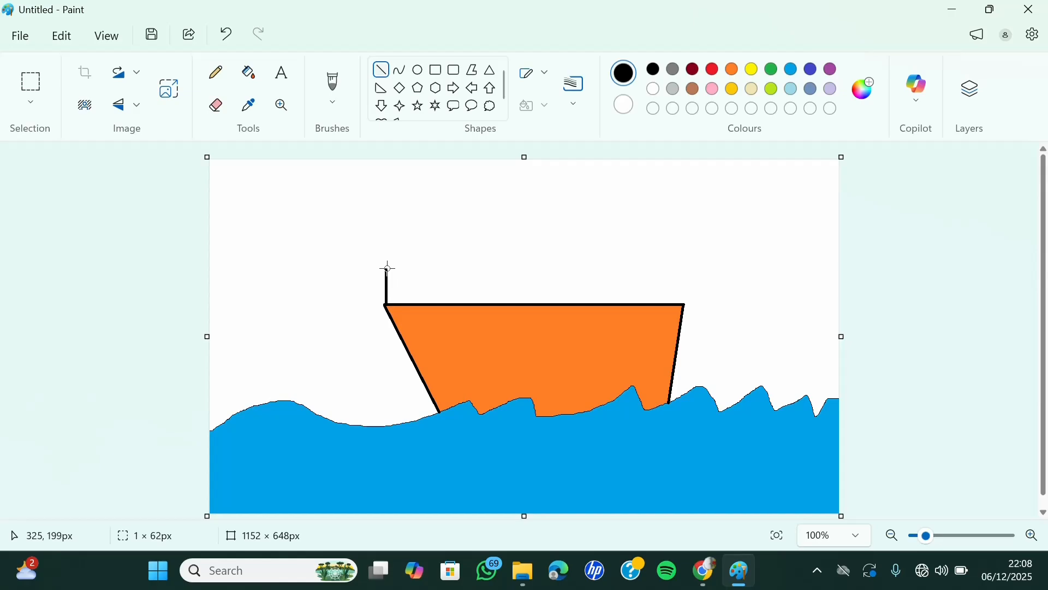
left_click_drag(387, 268, 478, 269)
left_click(377, 71)
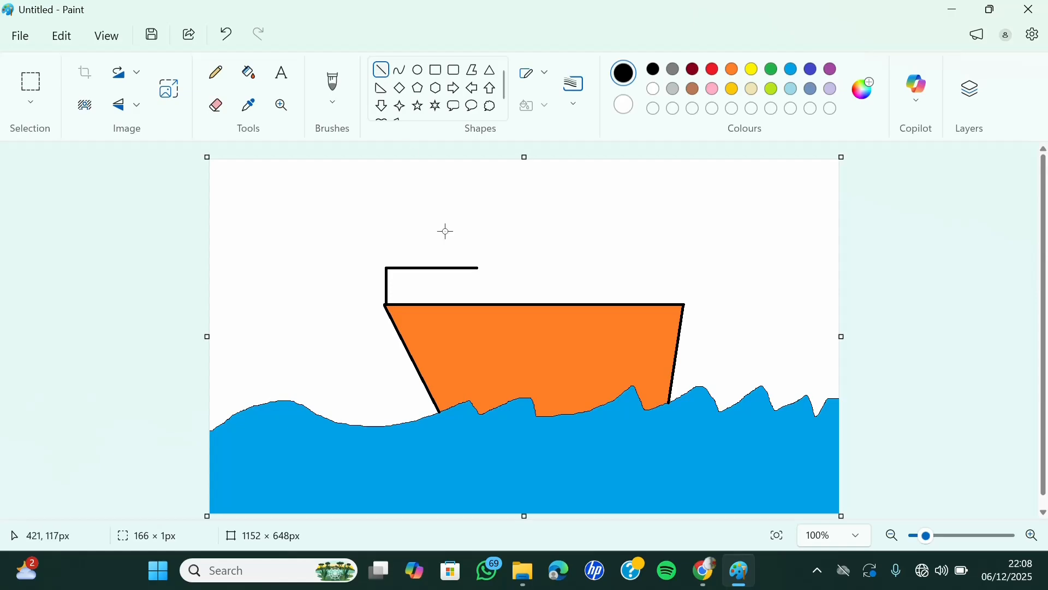
left_click_drag(478, 269, 476, 304)
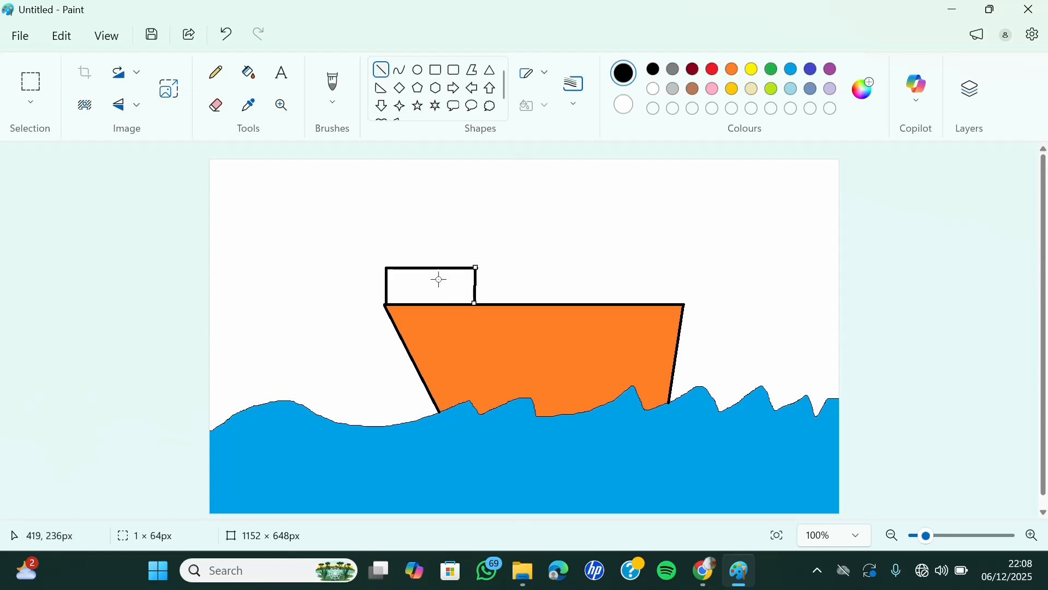
Step: Divide the cabin down the middle with a vertical black line about 63 px tall
left_click_drag(428, 268, 428, 300)
key("ctrl+z")
left_click_drag(431, 268, 429, 302)
Step: Fill both halves of the cabin with pale yellow
left_click(250, 74)
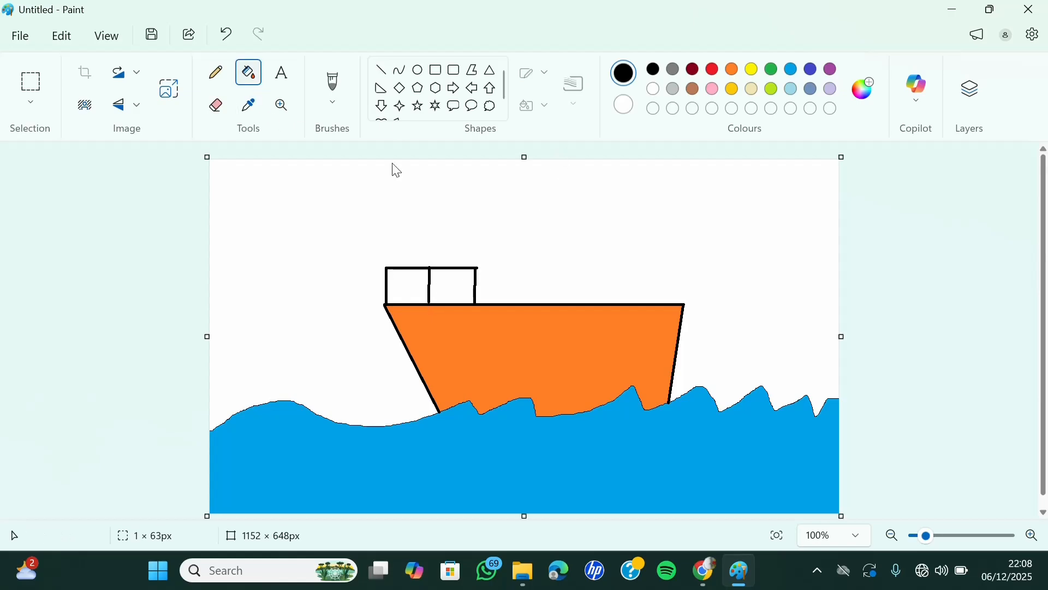
left_click(752, 89)
left_click(419, 287)
left_click(441, 288)
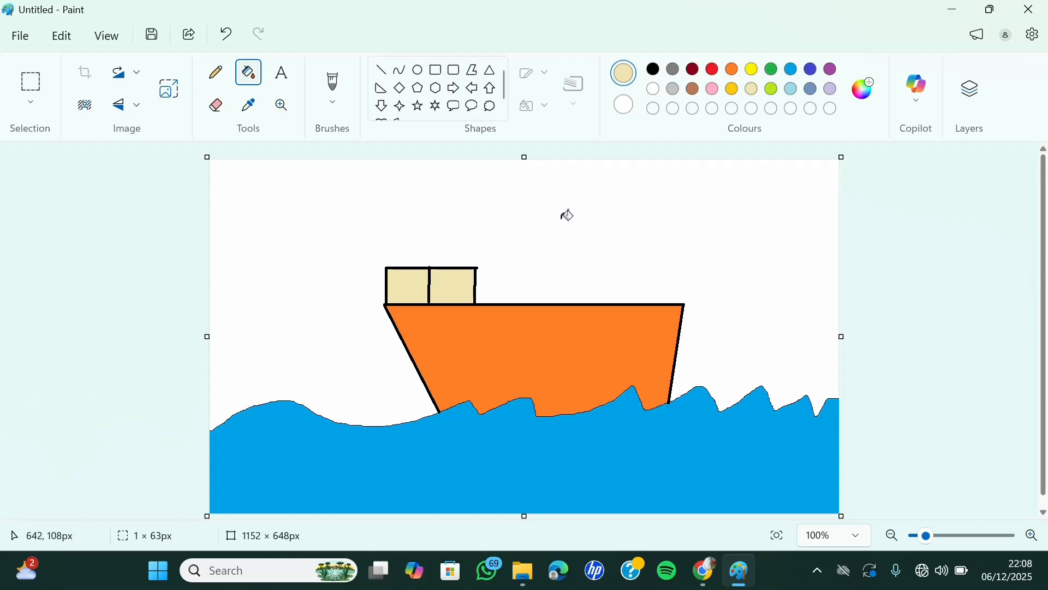
Step: Draw three black rectangular windows in a row below the deck line, from about 110 × 47 px on the left to 155 × 46 px on the right
left_click(436, 72)
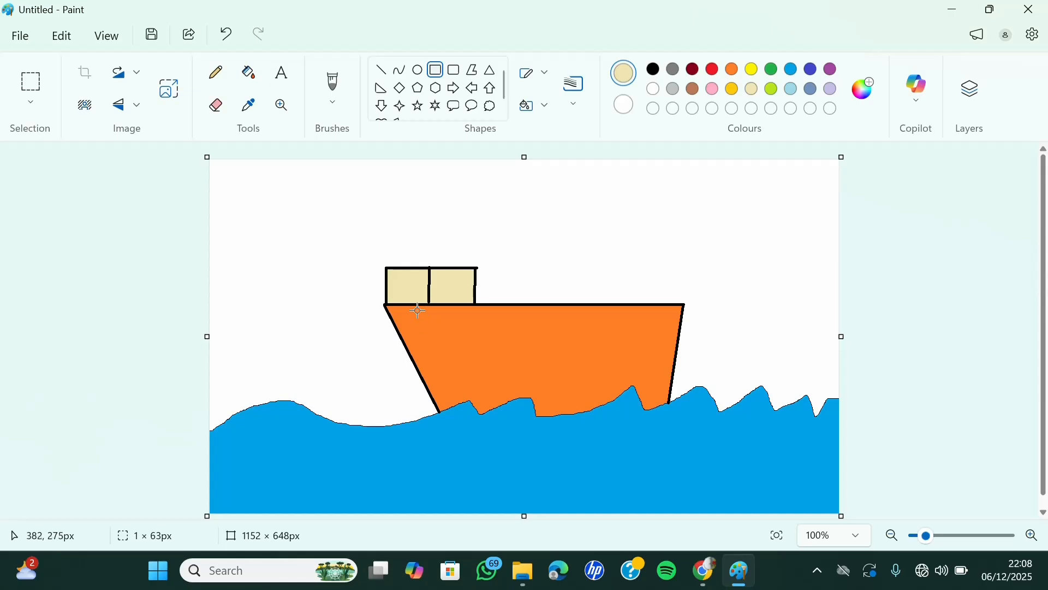
left_click_drag(414, 312, 475, 337)
left_click(653, 68)
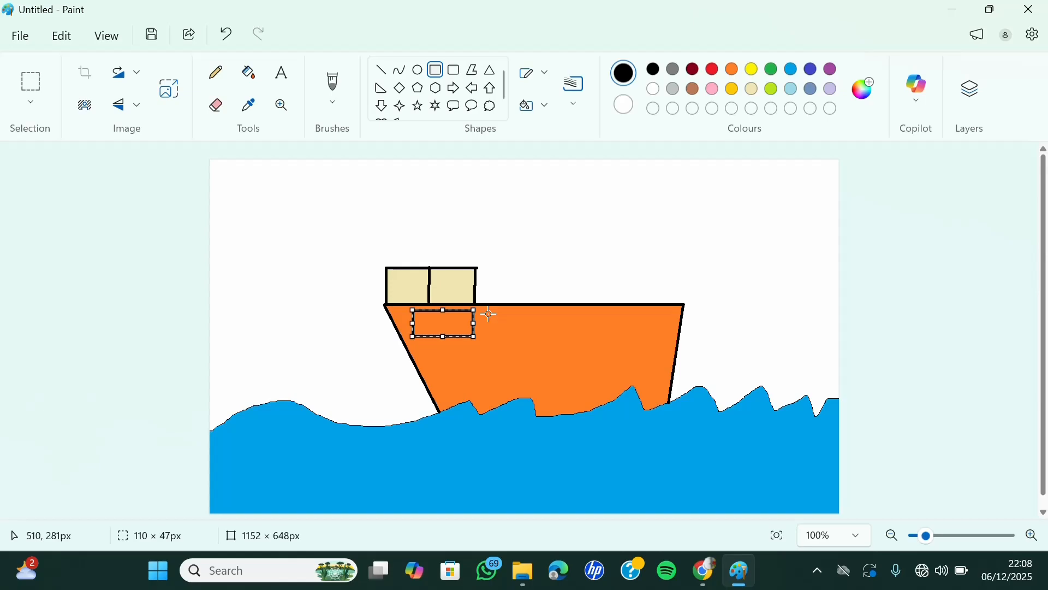
left_click_drag(488, 312, 667, 339)
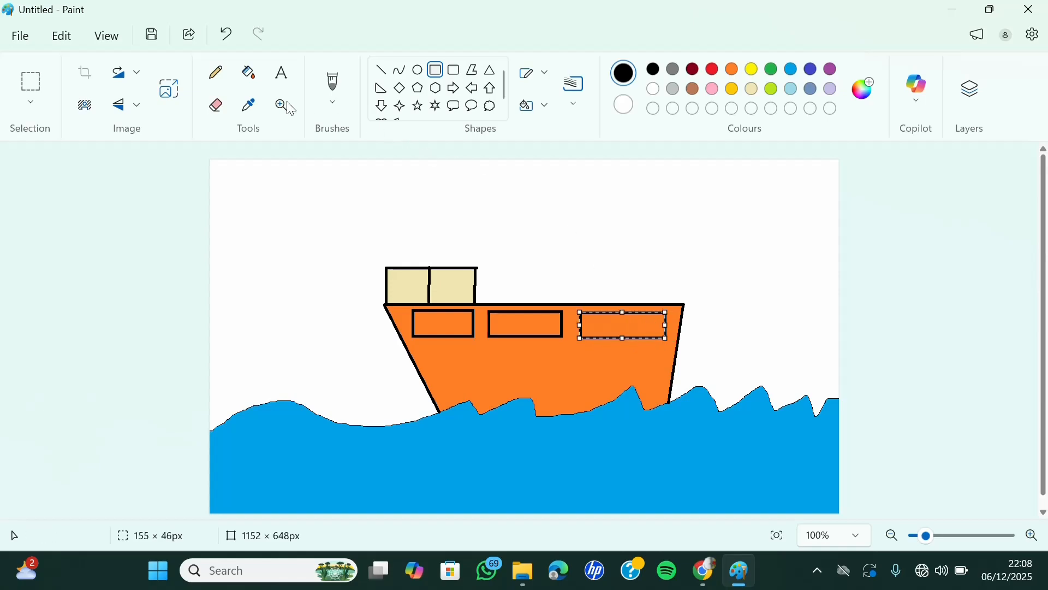
Step: Fill the three hull windows with pale yellow
left_click(249, 74)
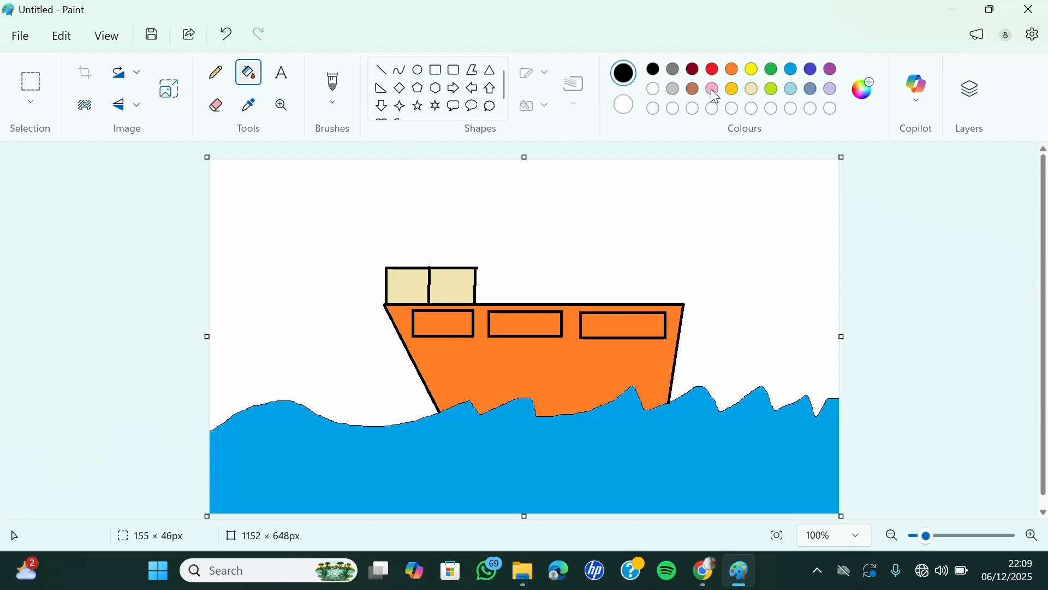
left_click(754, 90)
left_click(607, 326)
left_click(507, 326)
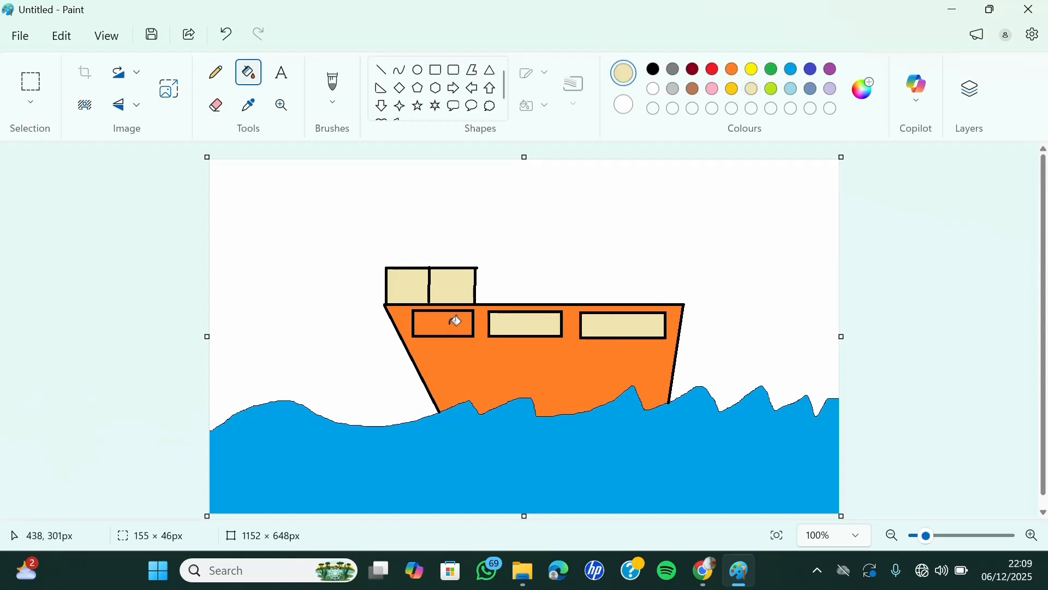
left_click(456, 321)
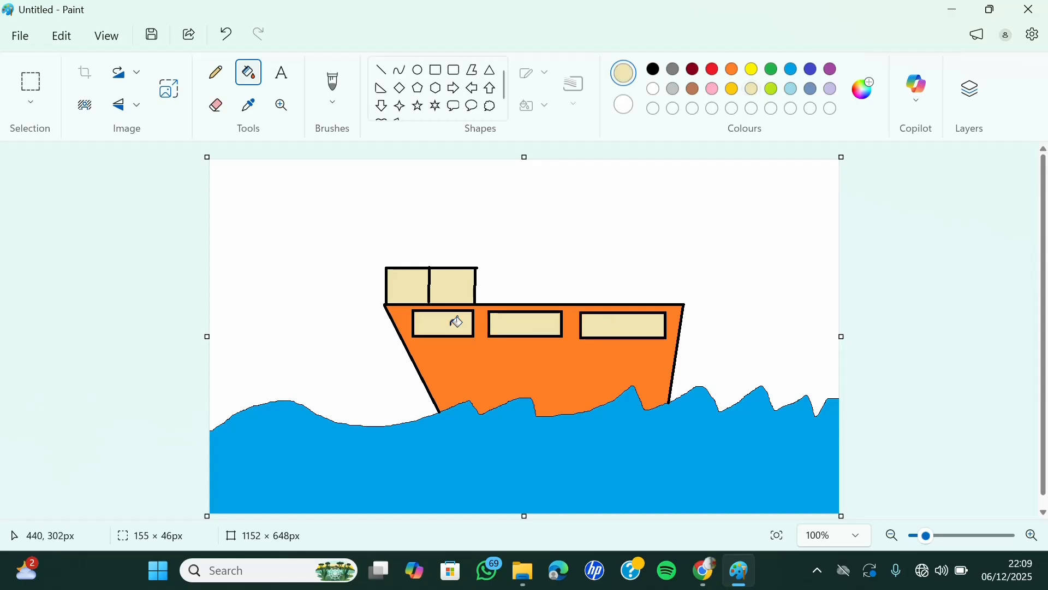
Step: Draw a funnel near the deck's right end from two vertical black lines about 72 px tall, topped with a circle about 62 × 60 px
left_click(382, 70)
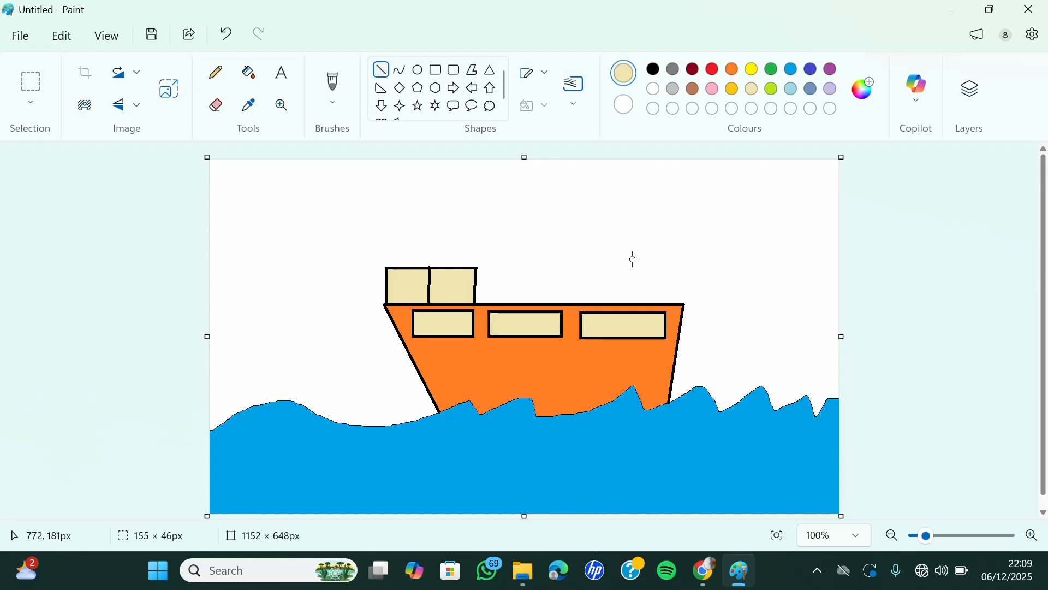
left_click_drag(636, 262, 636, 302)
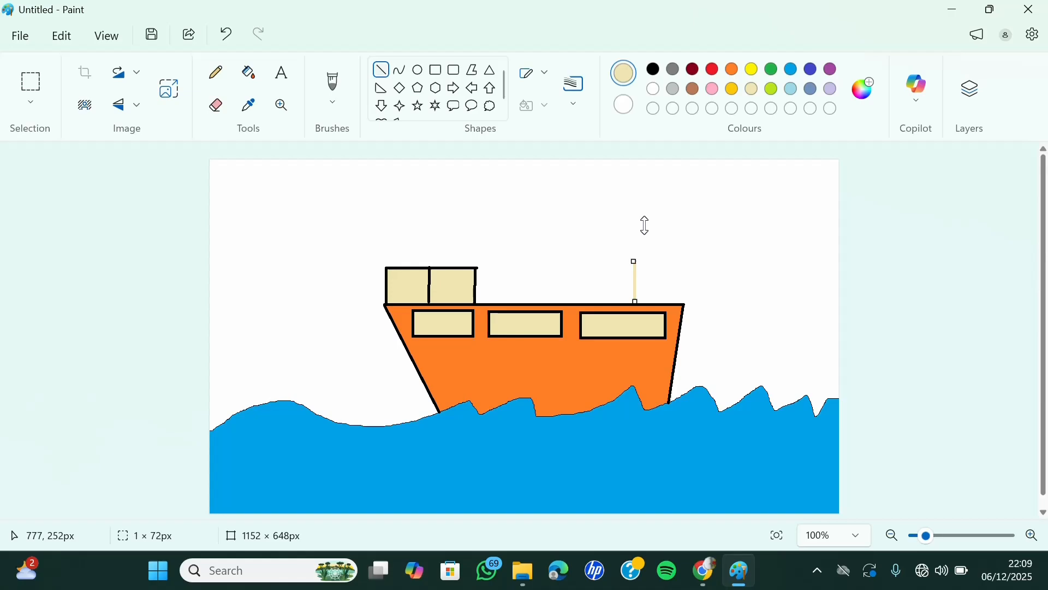
left_click(654, 69)
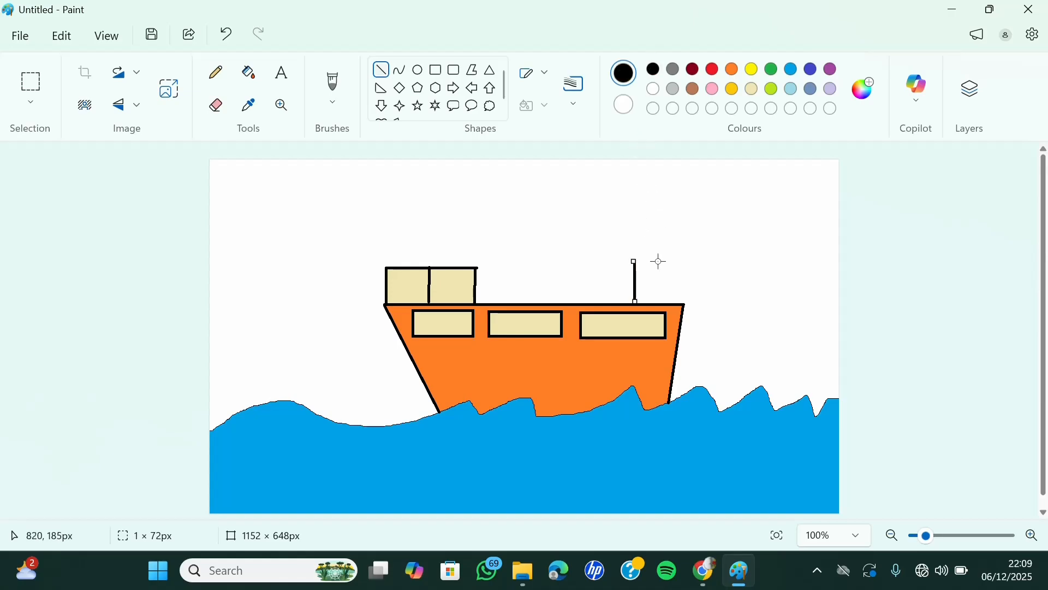
left_click_drag(659, 261, 658, 303)
key("ctrl+z")
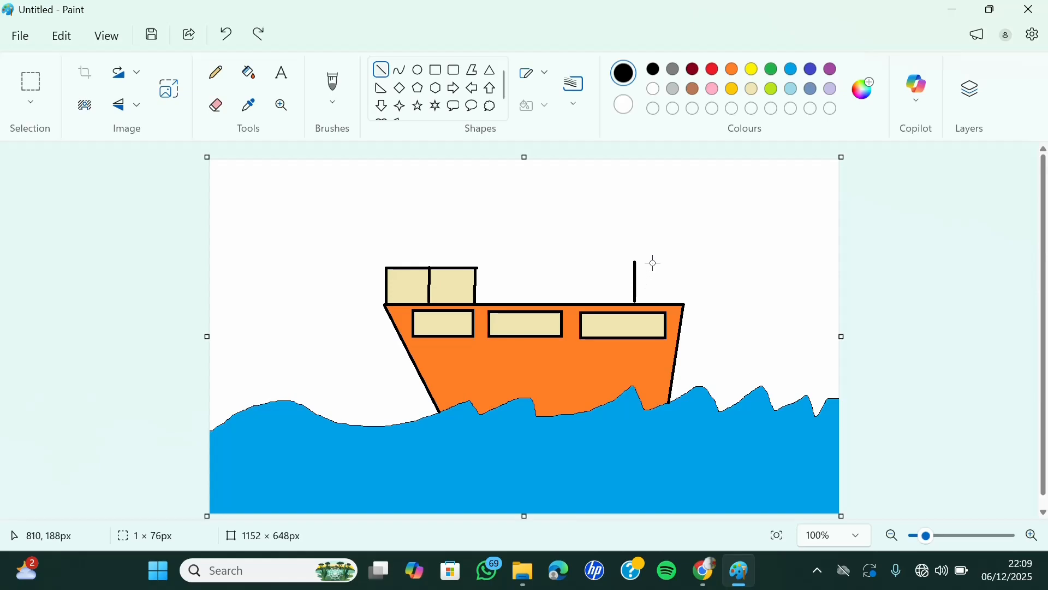
left_click_drag(656, 263, 656, 304)
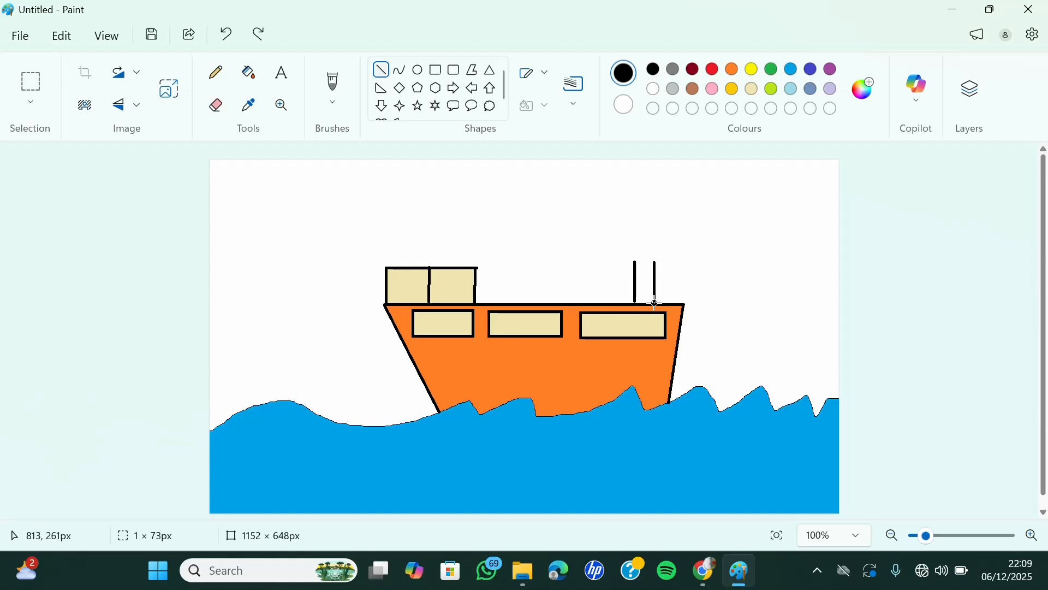
left_click(419, 70)
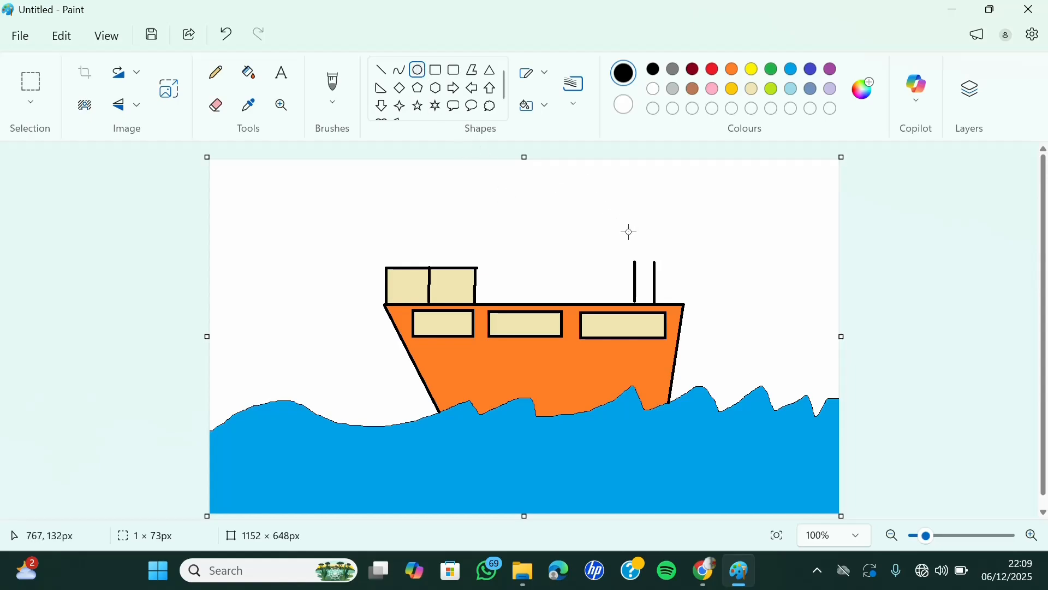
left_click_drag(629, 232, 664, 264)
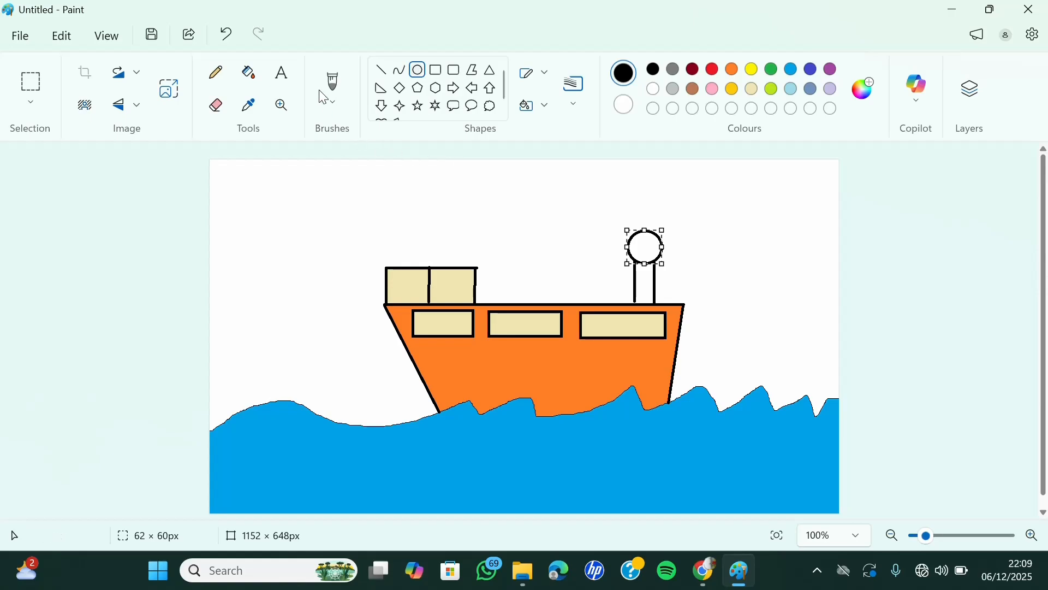
Step: Fill the circular top of the funnel with light grey
left_click(249, 73)
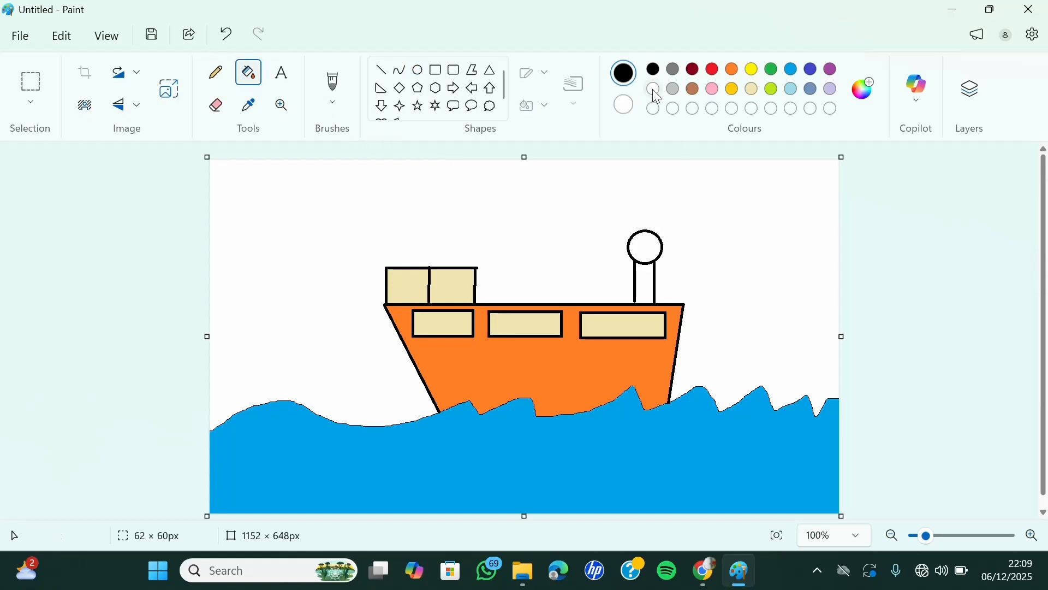
left_click(675, 92)
left_click(653, 247)
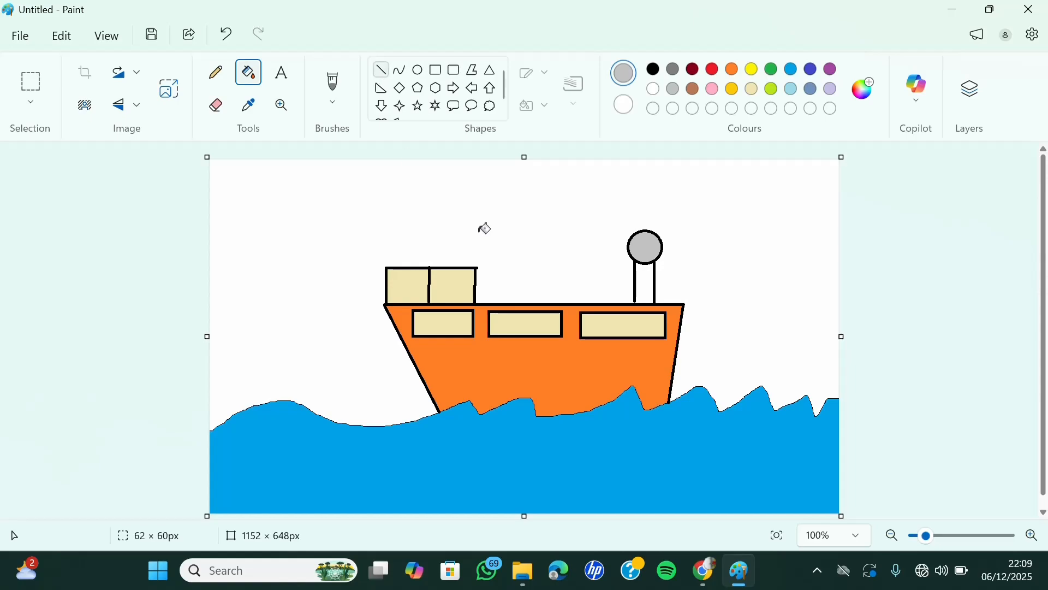
Step: Undo a light grey fill tried in the funnel's stem and close the gap below its left line with a black line about 11 px long
left_click(654, 285)
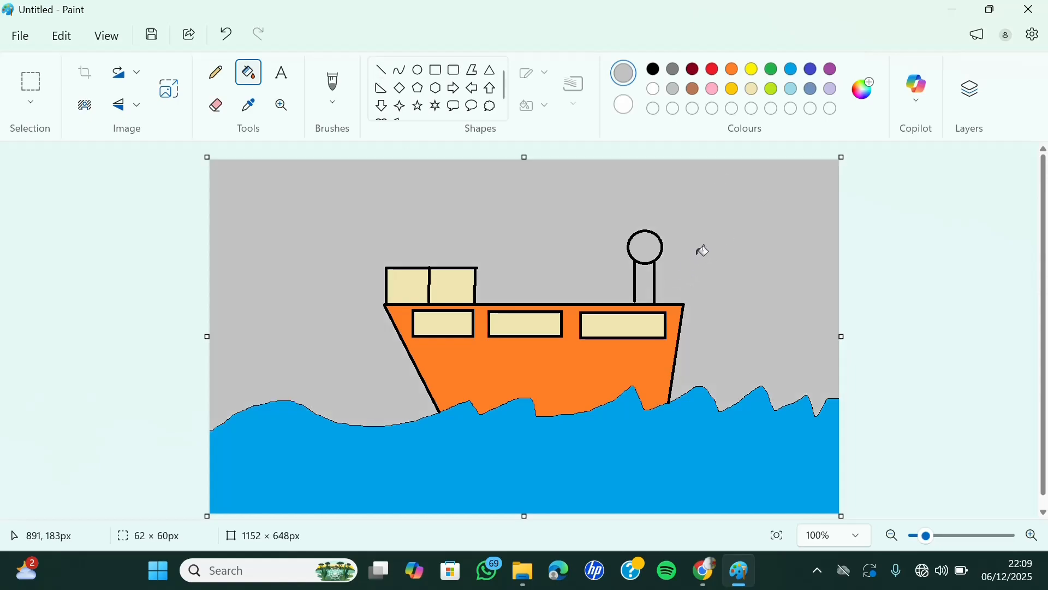
key("ctrl+z")
left_click(381, 69)
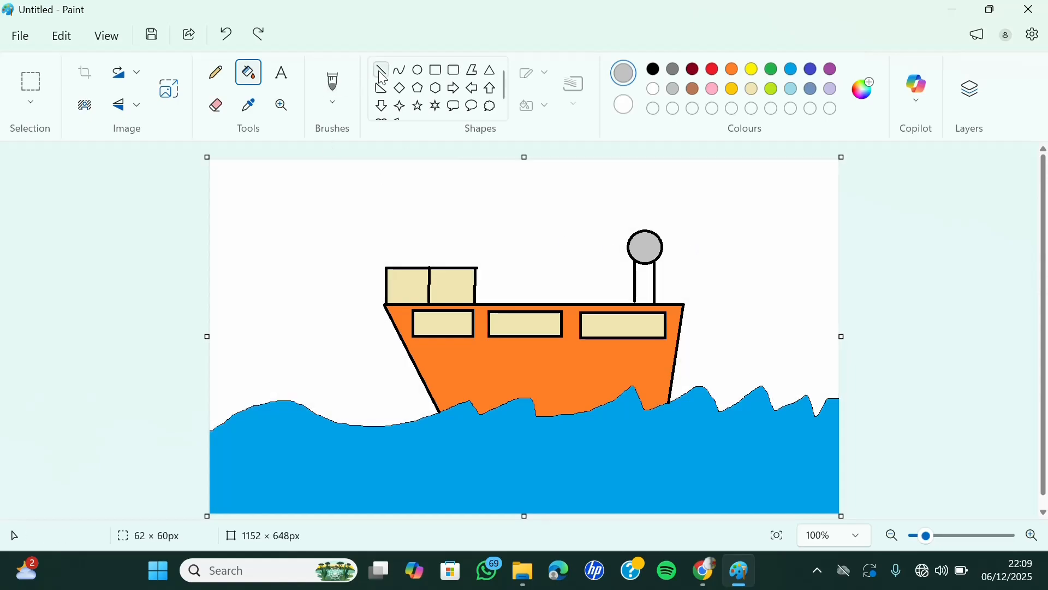
left_click(634, 298)
left_click_drag(636, 298, 635, 303)
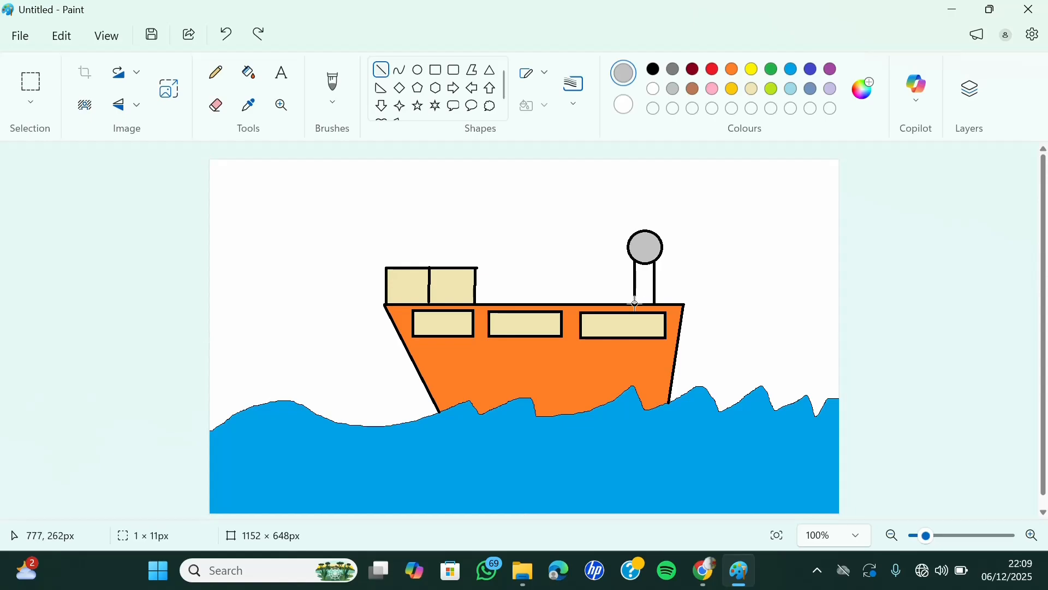
left_click(654, 71)
Step: Fill the funnel's stem between the two vertical lines with light grey
left_click(249, 72)
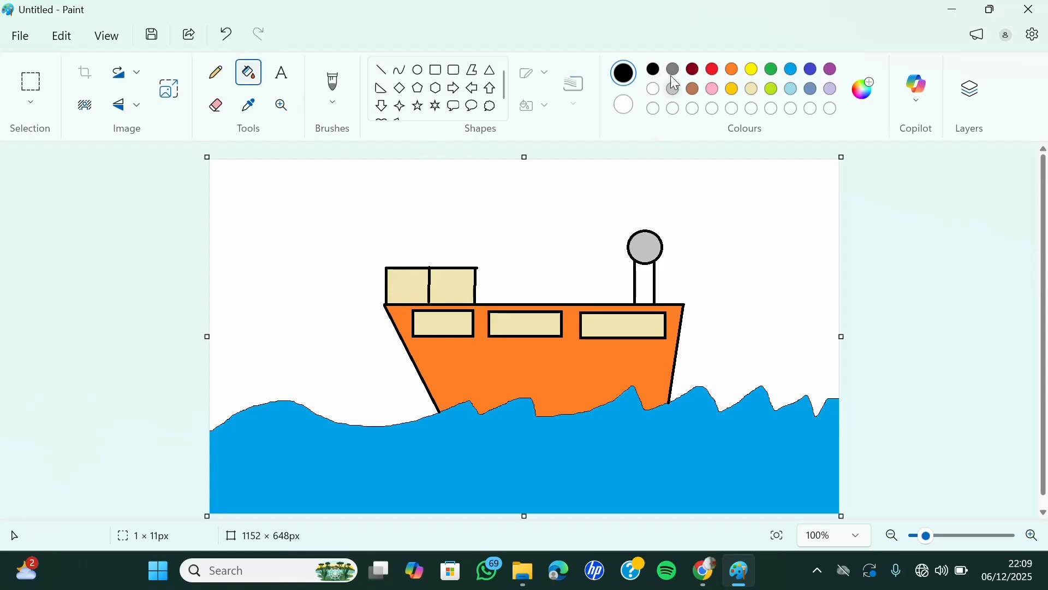
left_click(675, 90)
left_click(645, 289)
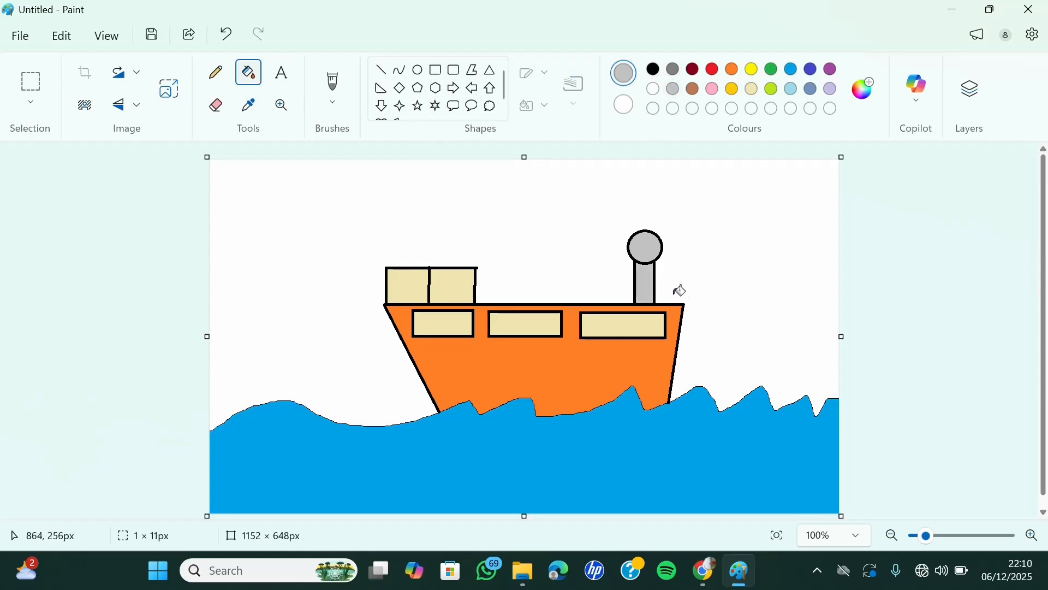
Step: Draw a black rectangular upper cabin about 220 × 118 px on the deck between the pale yellow cabin and the funnel
left_click(435, 69)
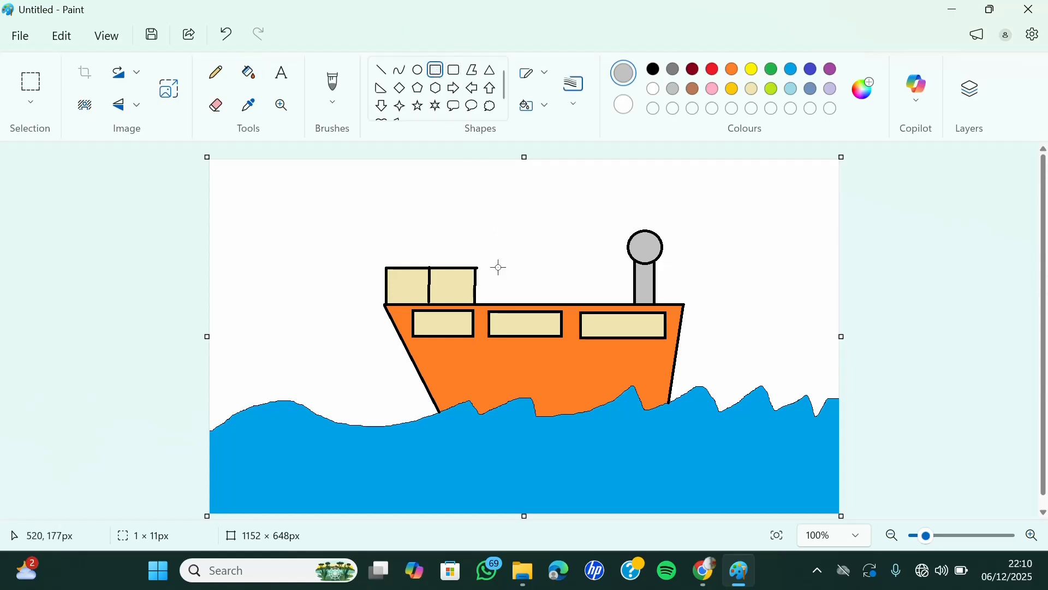
left_click_drag(493, 238, 615, 303)
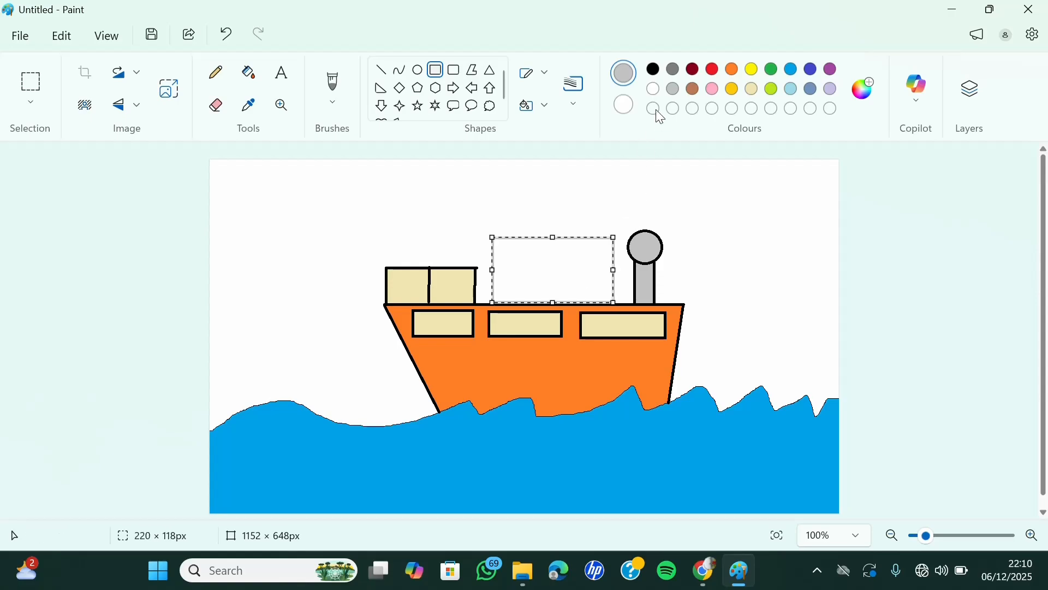
left_click(652, 69)
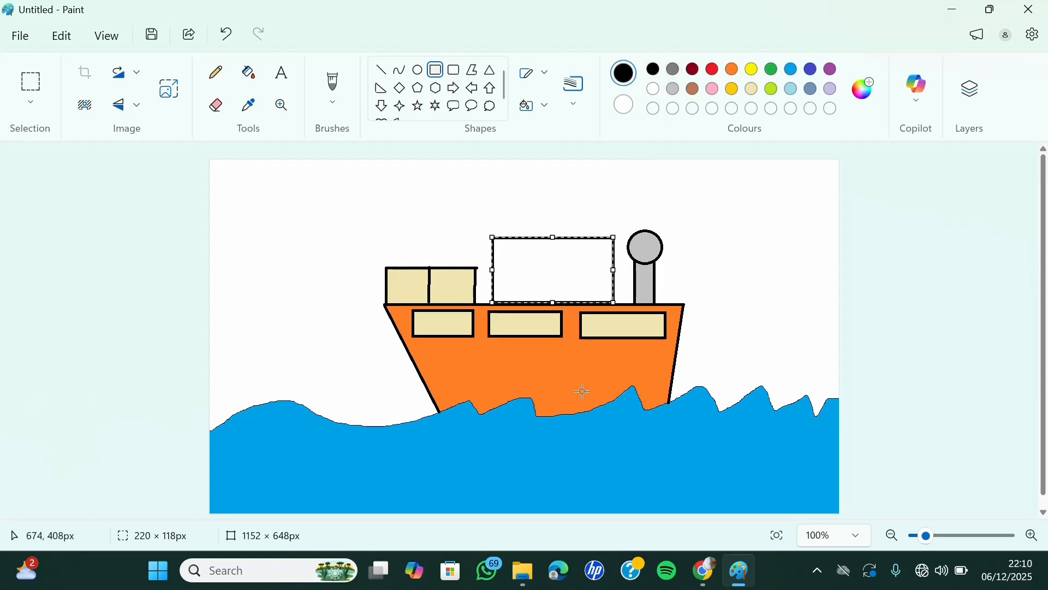
Step: Draw a vertical black mast line about 99 px tall rising from the upper cabin's roof near its left corner
left_click(381, 69)
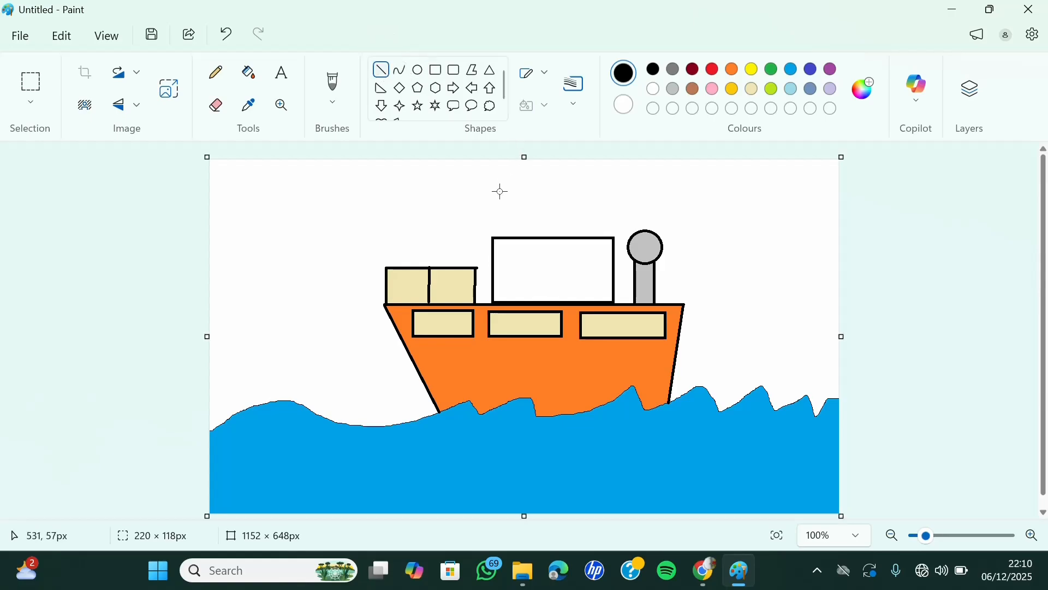
mouse_move(501, 182)
left_mouse_down()
mouse_move(501, 245)
mouse_move(501, 236)
left_mouse_up()
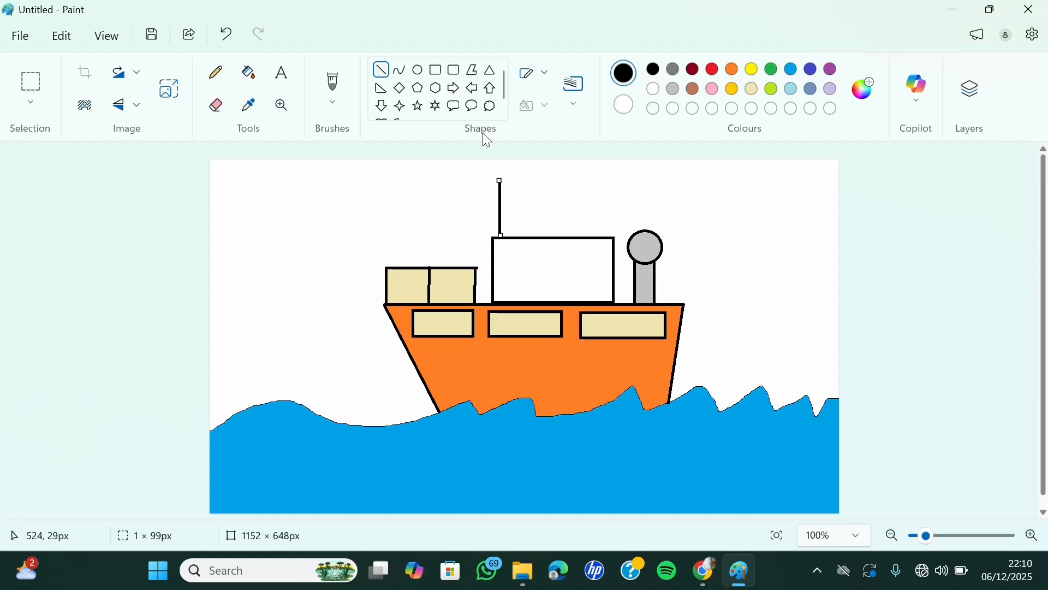
left_click(385, 70)
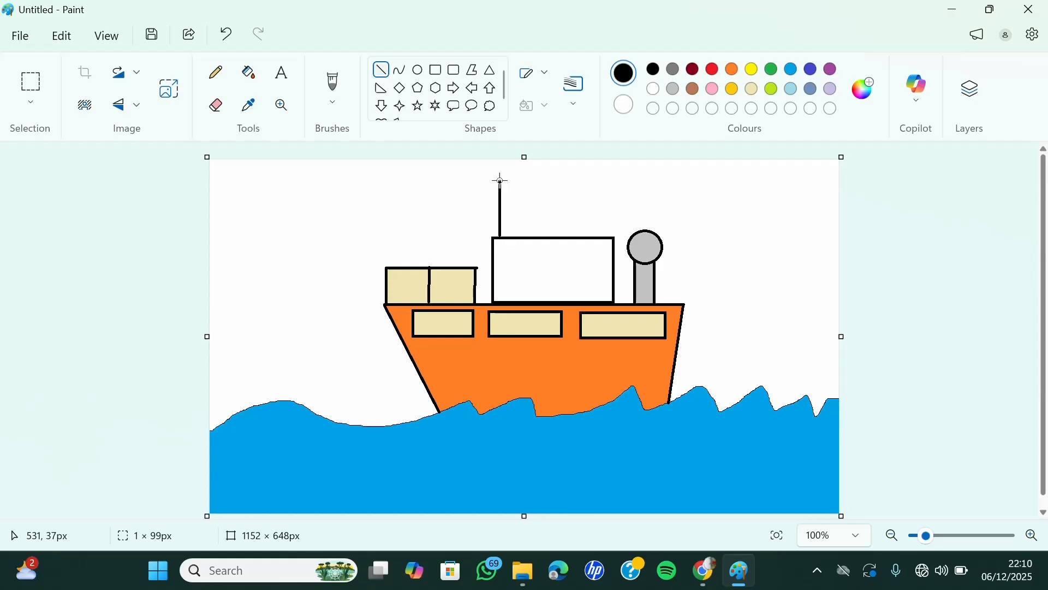
Step: Draw a rectangular flag about 120 × 52 px at the mast's top and split it with a horizontal line about 121 px long
left_click(436, 70)
left_click_drag(501, 183, 568, 211)
left_click(382, 70)
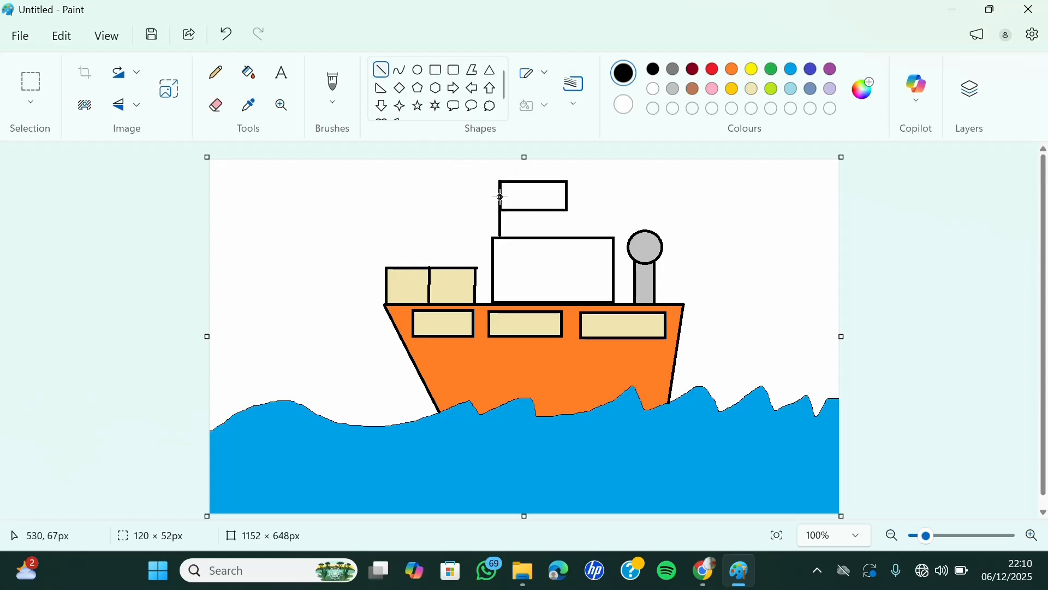
left_click_drag(501, 195, 568, 194)
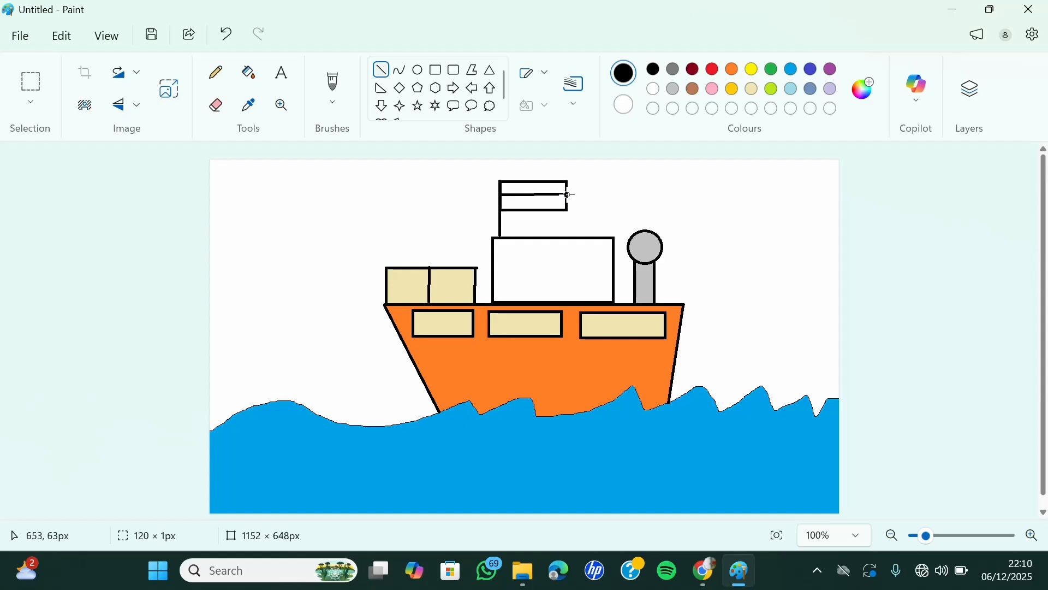
left_click_drag(568, 194, 569, 195)
Step: Fill the flag's upper stripe with red
left_click(249, 72)
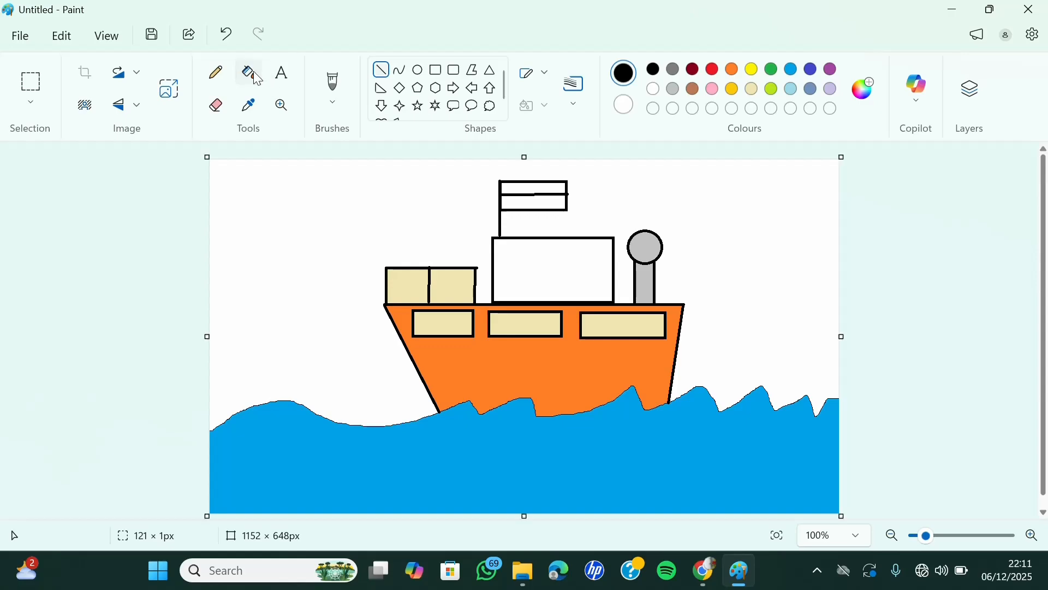
left_click(713, 69)
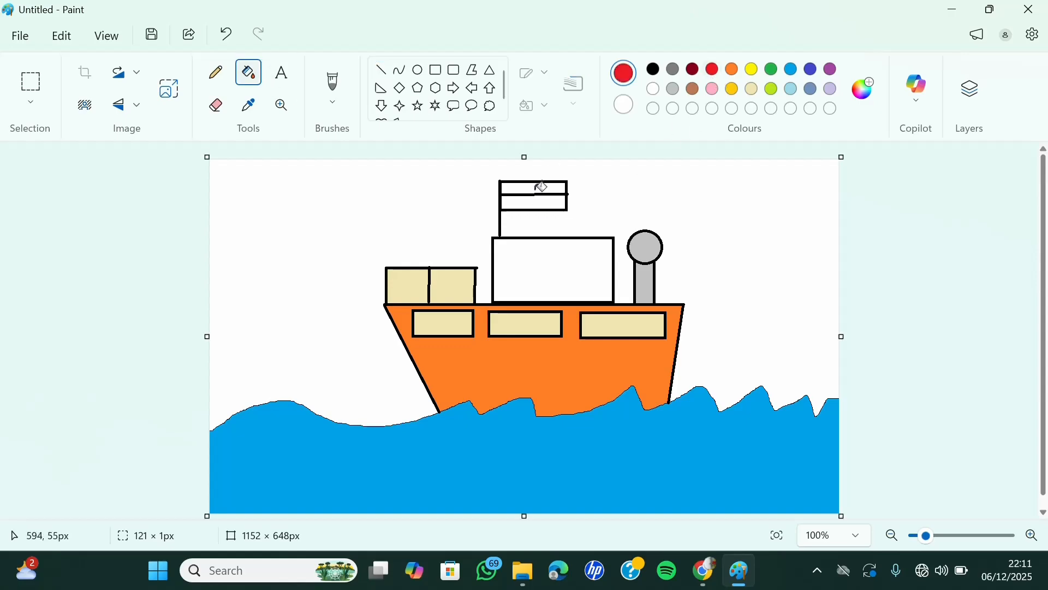
left_click(536, 188)
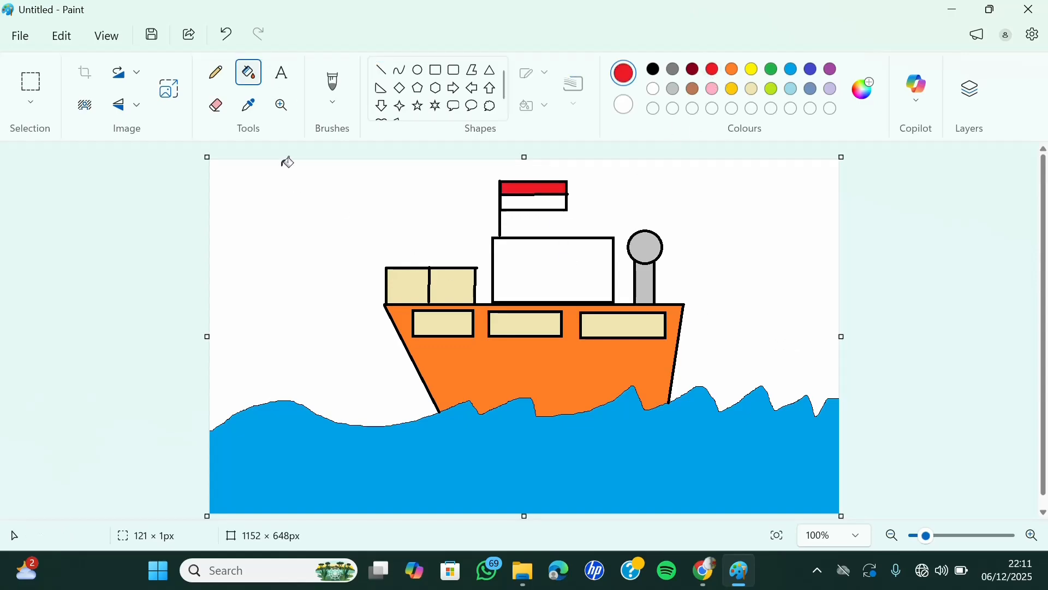
Step: Draw two black rectangular windows side by side along the top of the upper cabin, the right one about 96 × 31 px
left_click(454, 69)
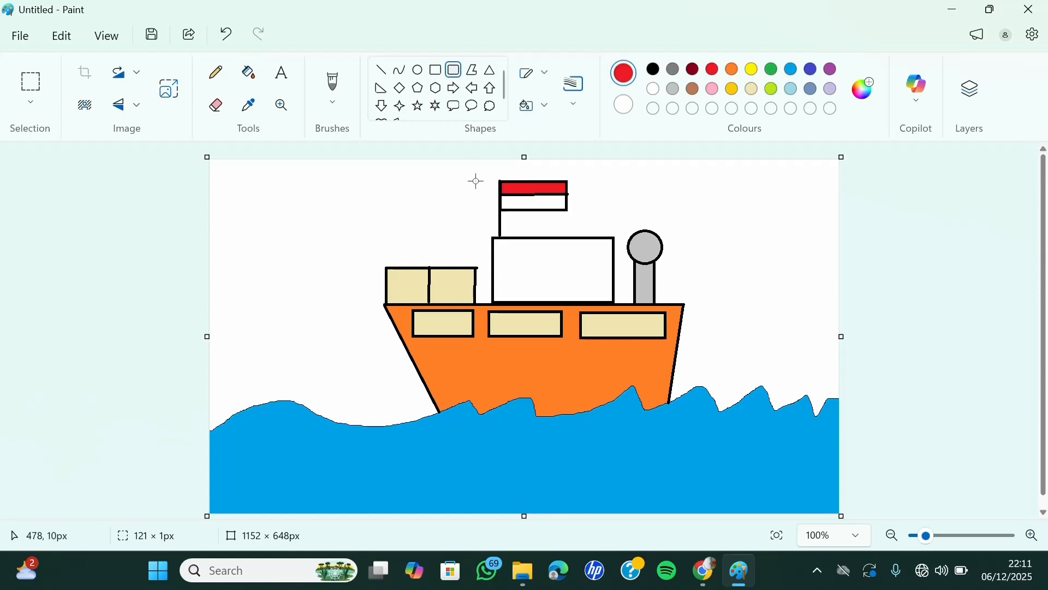
left_click(436, 69)
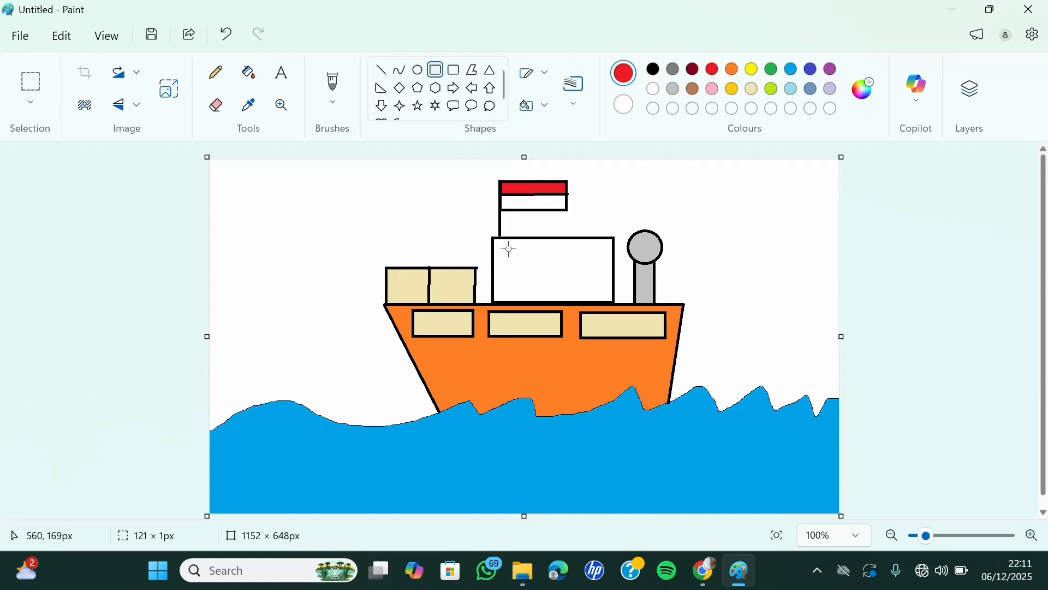
left_click_drag(501, 242, 606, 261)
left_click(654, 69)
Step: Fill the upper cabin's two windows with pale yellow and the wall around them with bright yellow
left_click(249, 72)
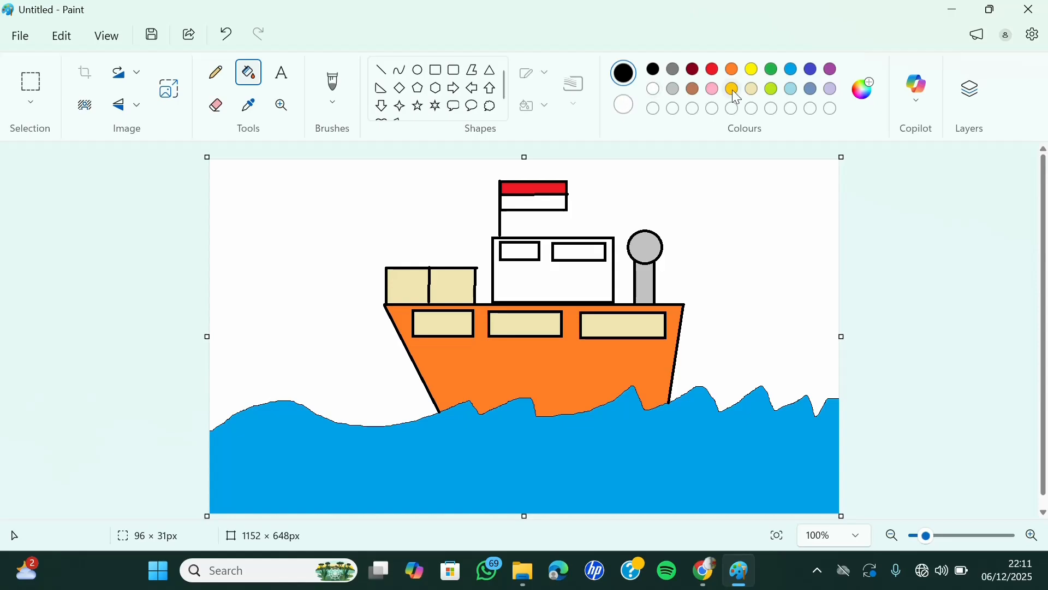
left_click(753, 88)
left_click(524, 252)
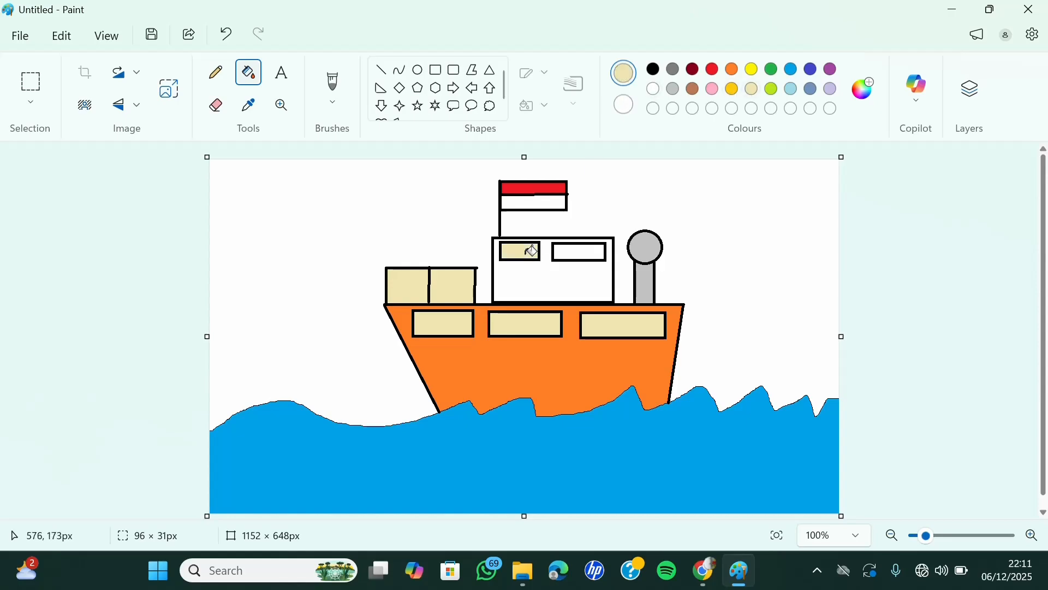
left_click(585, 252)
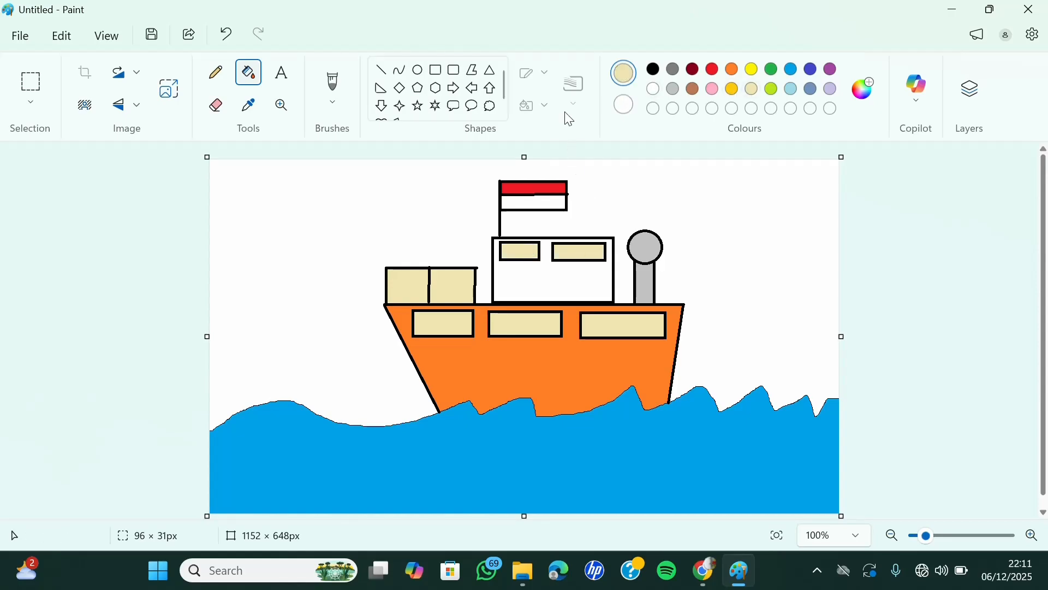
left_click(751, 68)
left_click(570, 276)
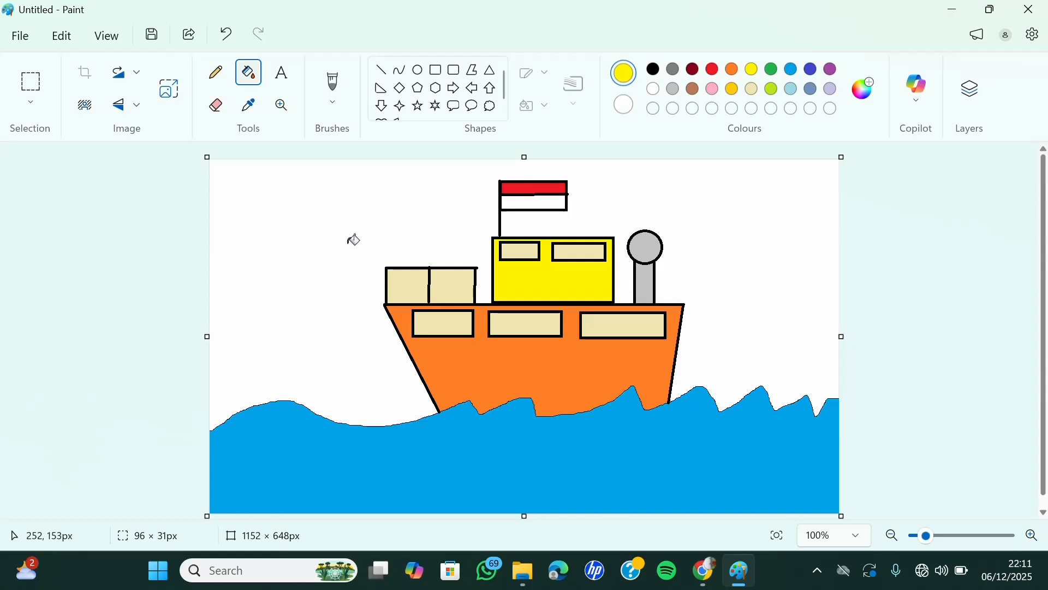
Step: Fill the sky behind the boat with light grey, and replace that colour with gold
left_click(673, 89)
left_click(750, 242)
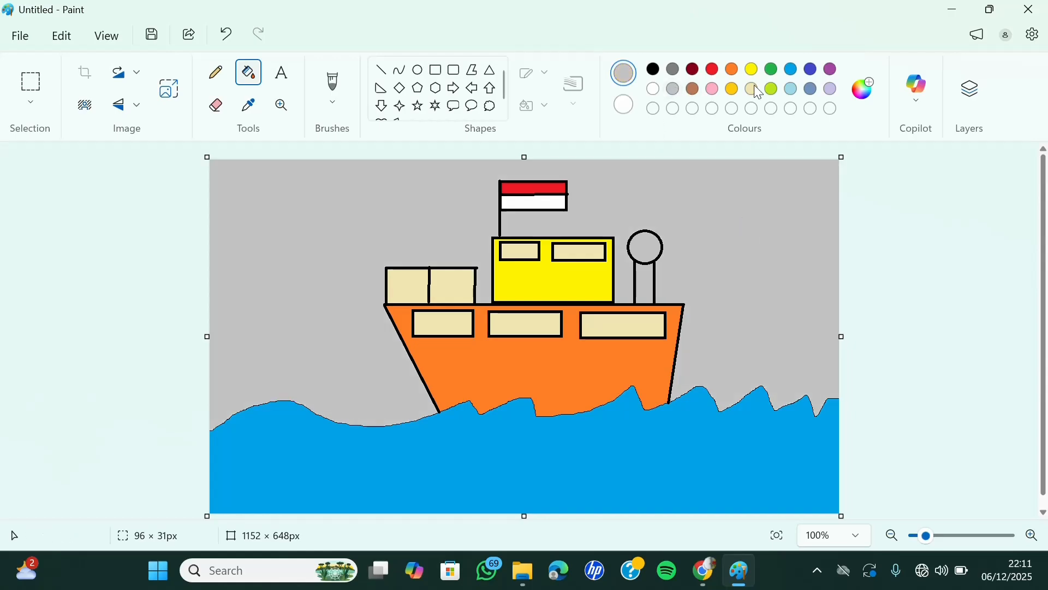
left_click(727, 90)
left_click(770, 208)
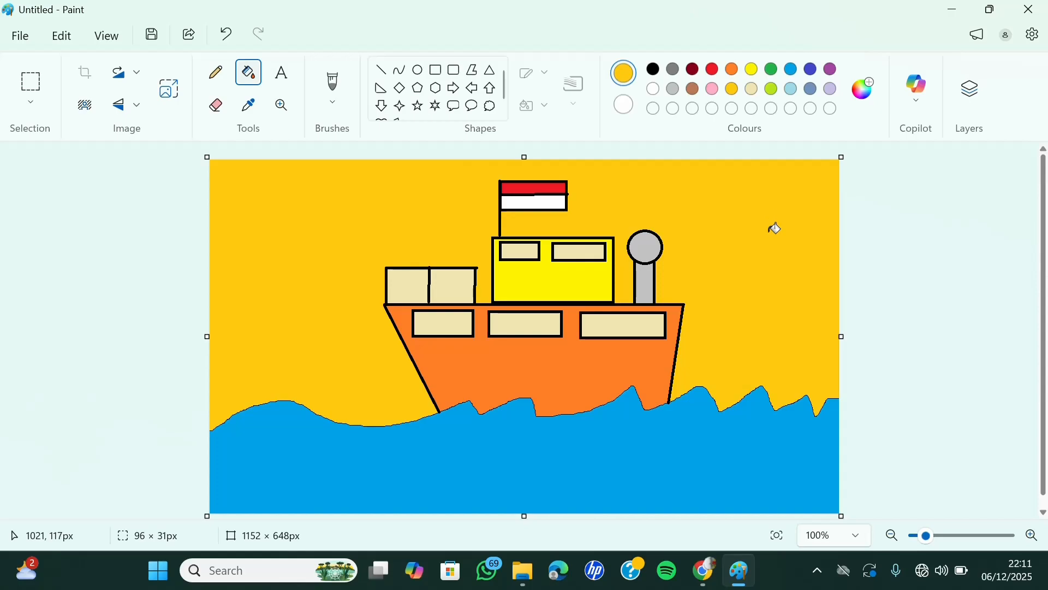